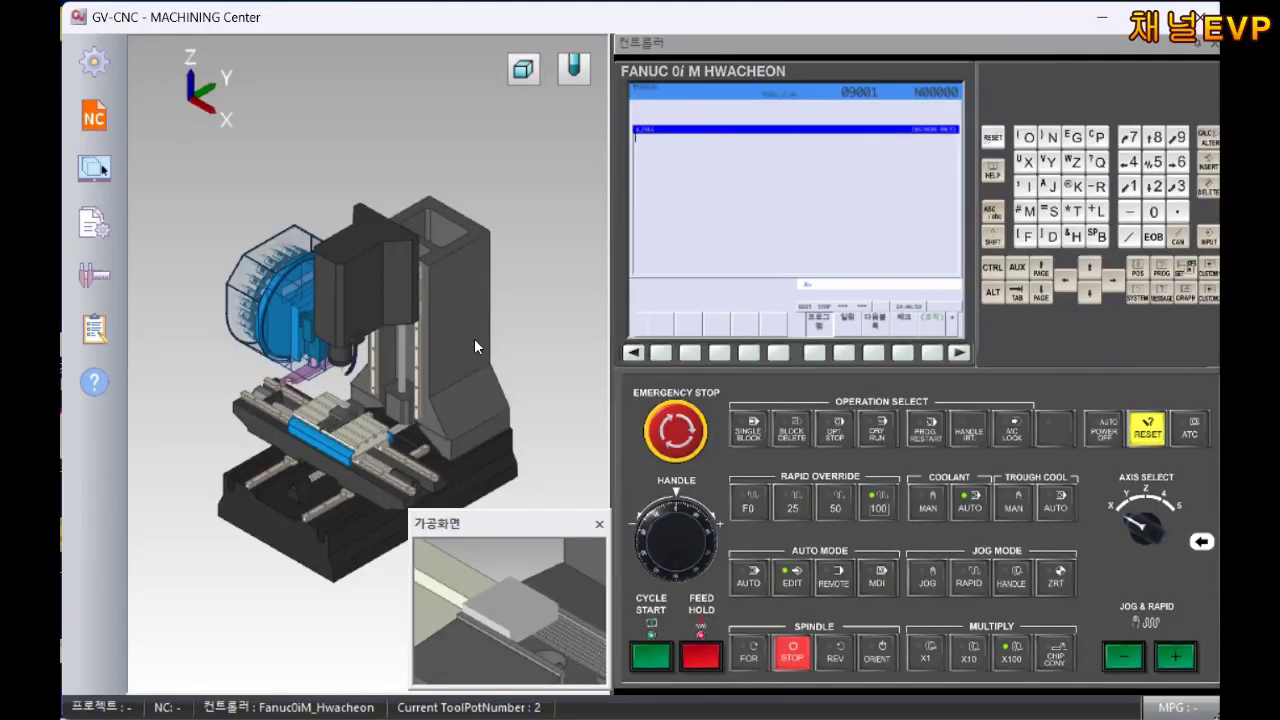
Step: Set tool 1's end mill cutting colour to blue in the tool settings
click(105, 66)
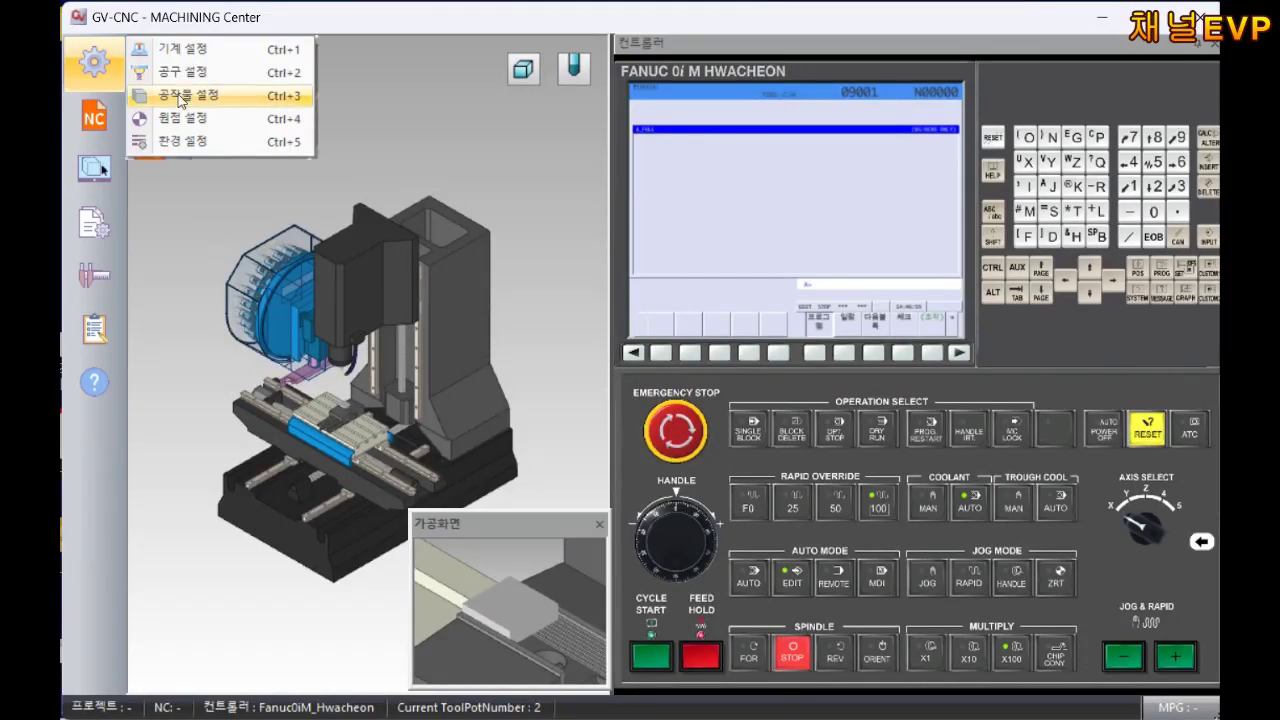
click(197, 86)
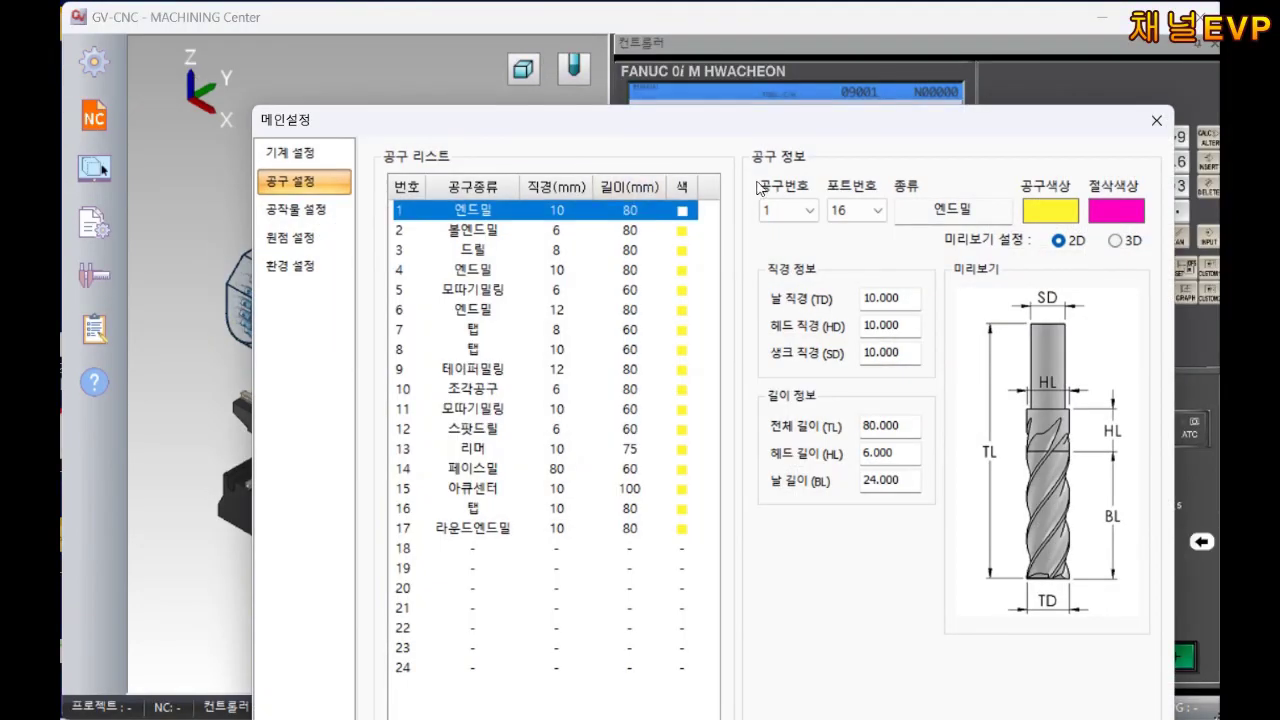
drag(785, 127, 805, 22)
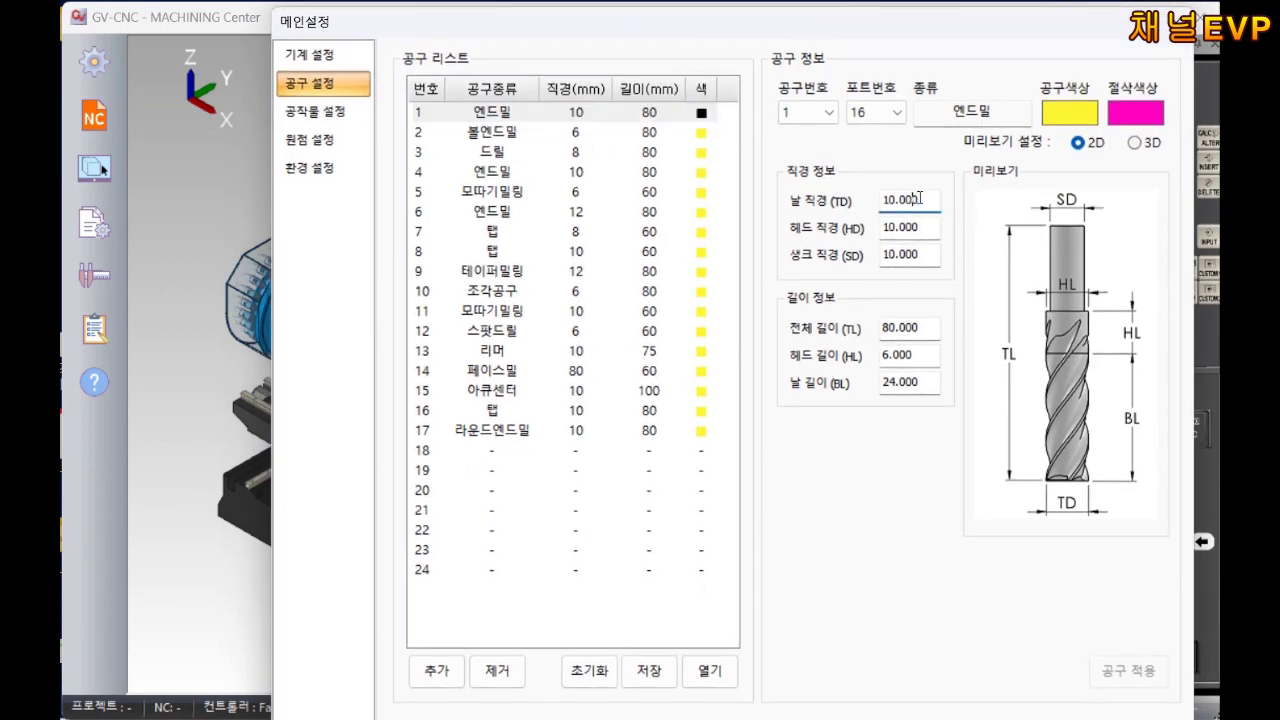
click(1137, 118)
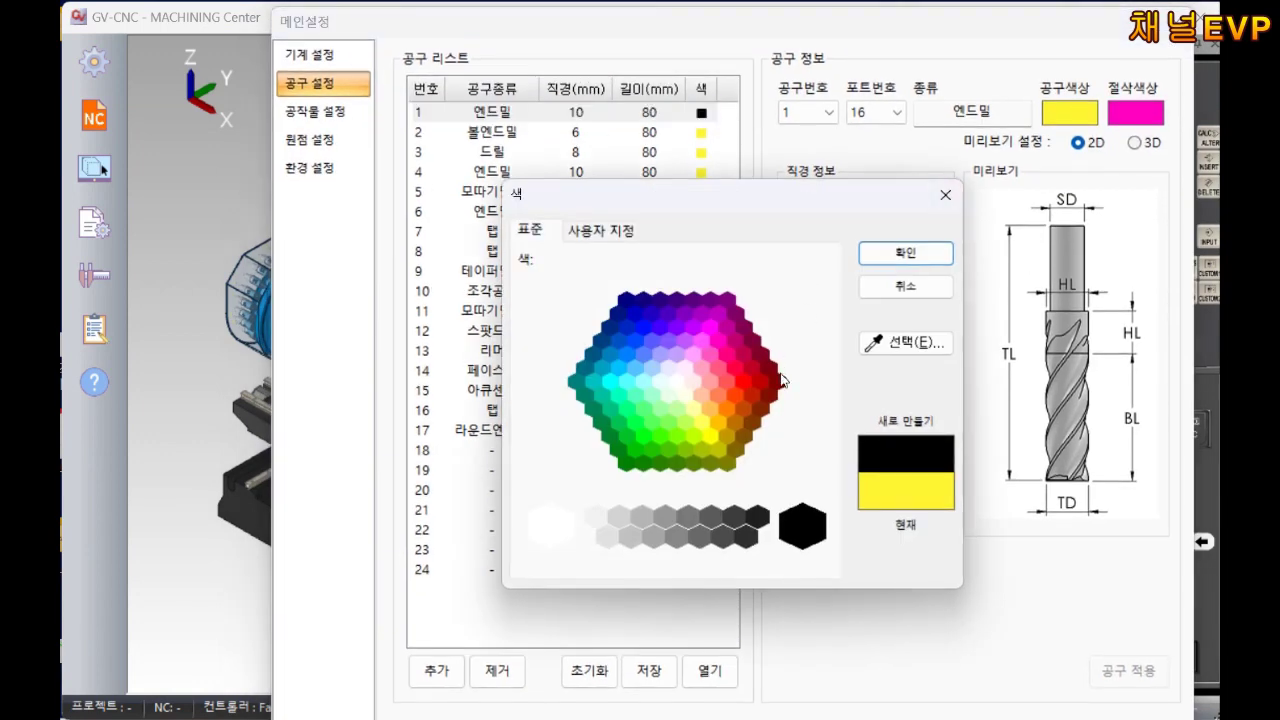
click(628, 354)
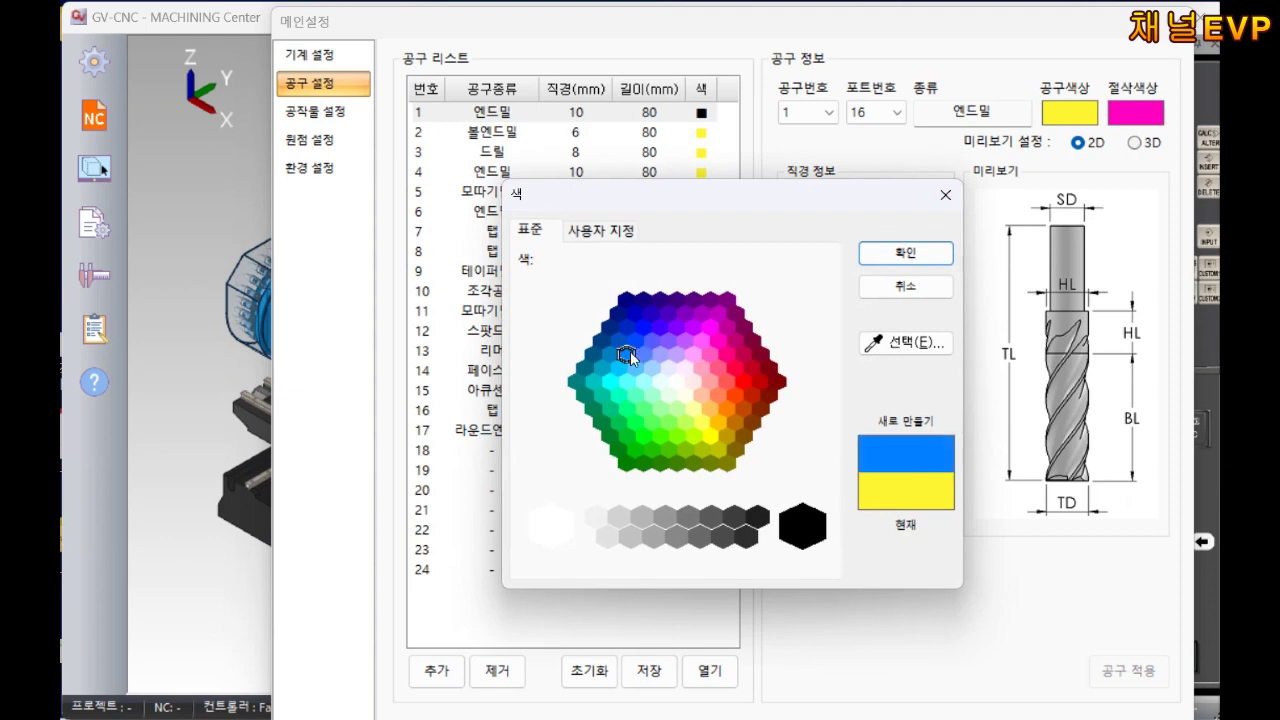
click(905, 253)
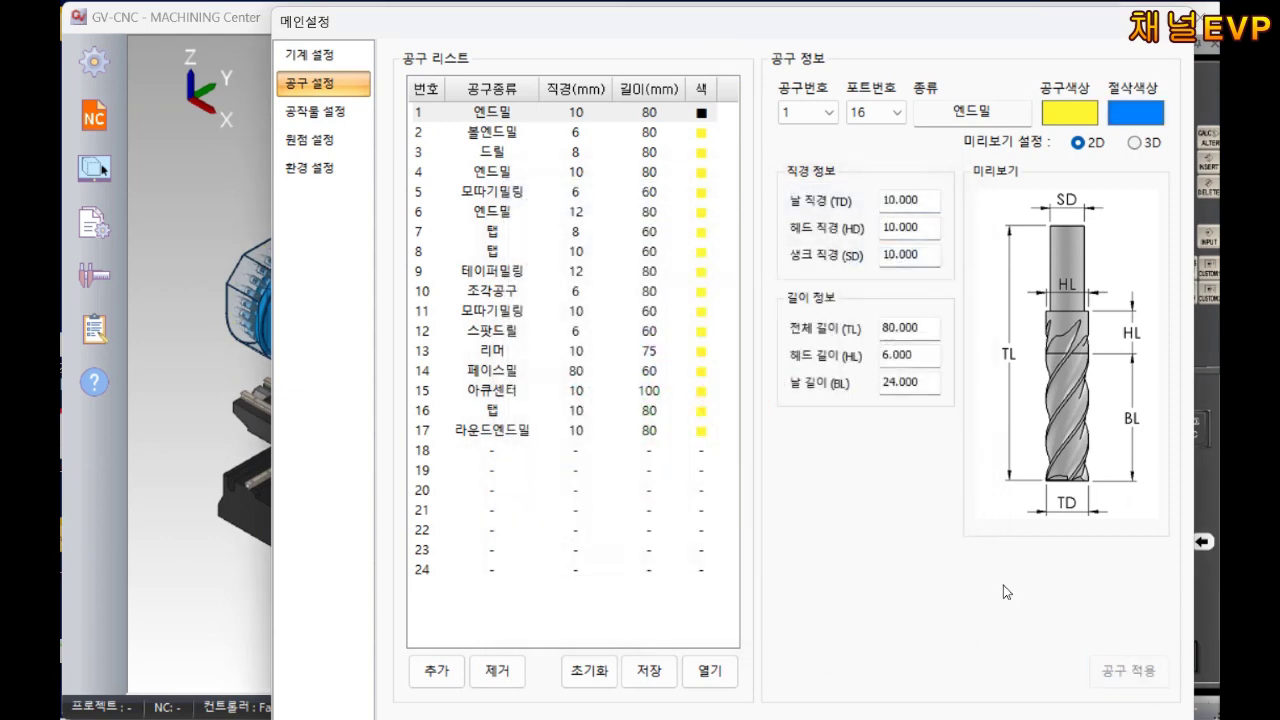
Step: Set tool 2's 6 mm ball end mill cutting colour to peach and apply
click(512, 136)
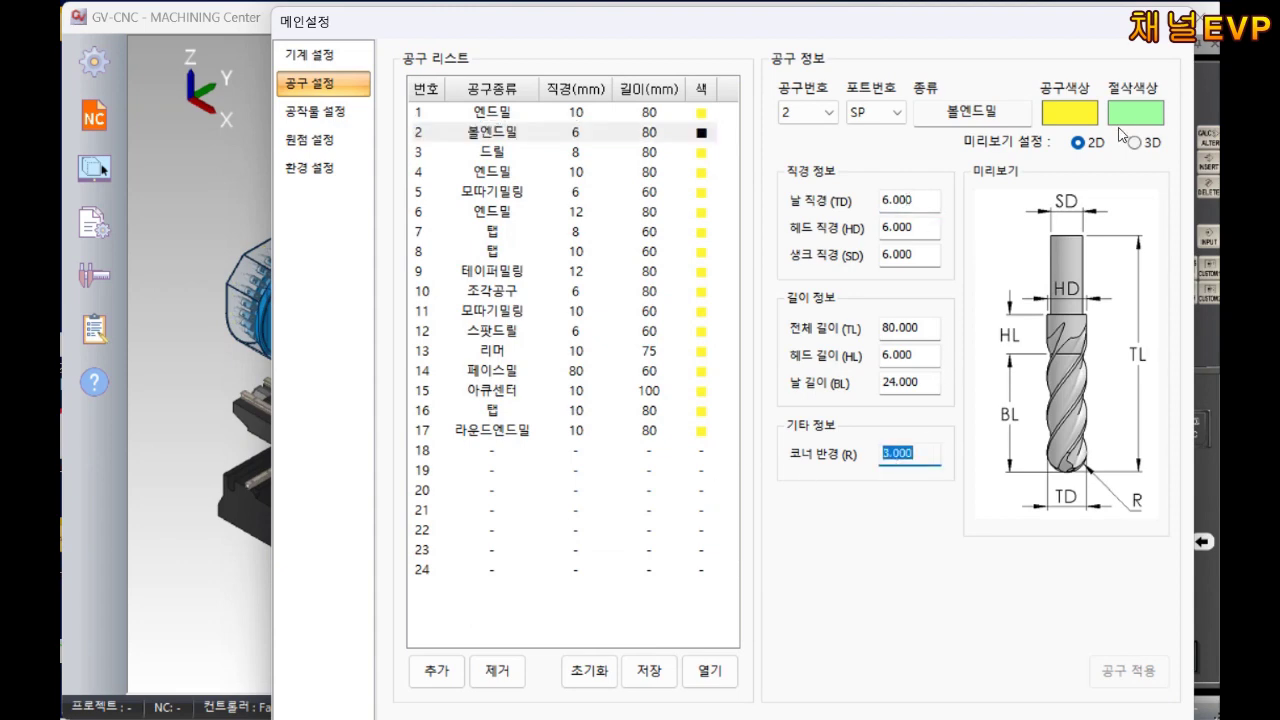
click(707, 399)
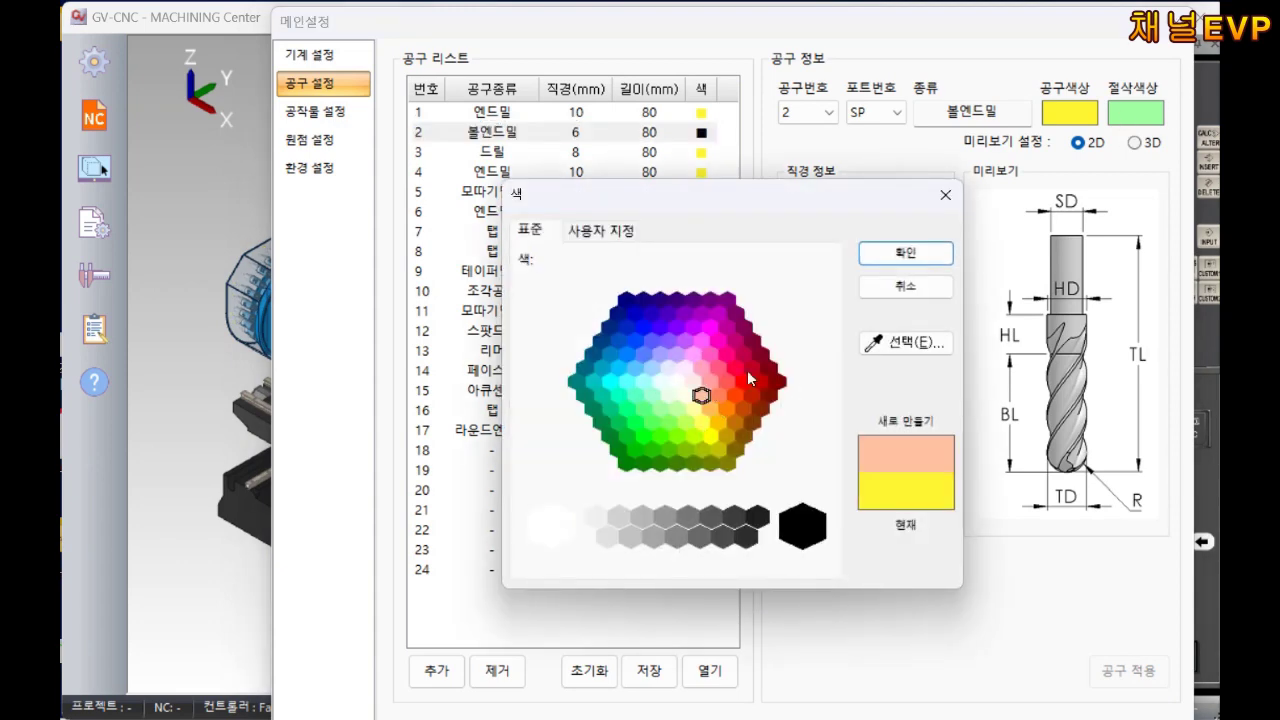
click(914, 257)
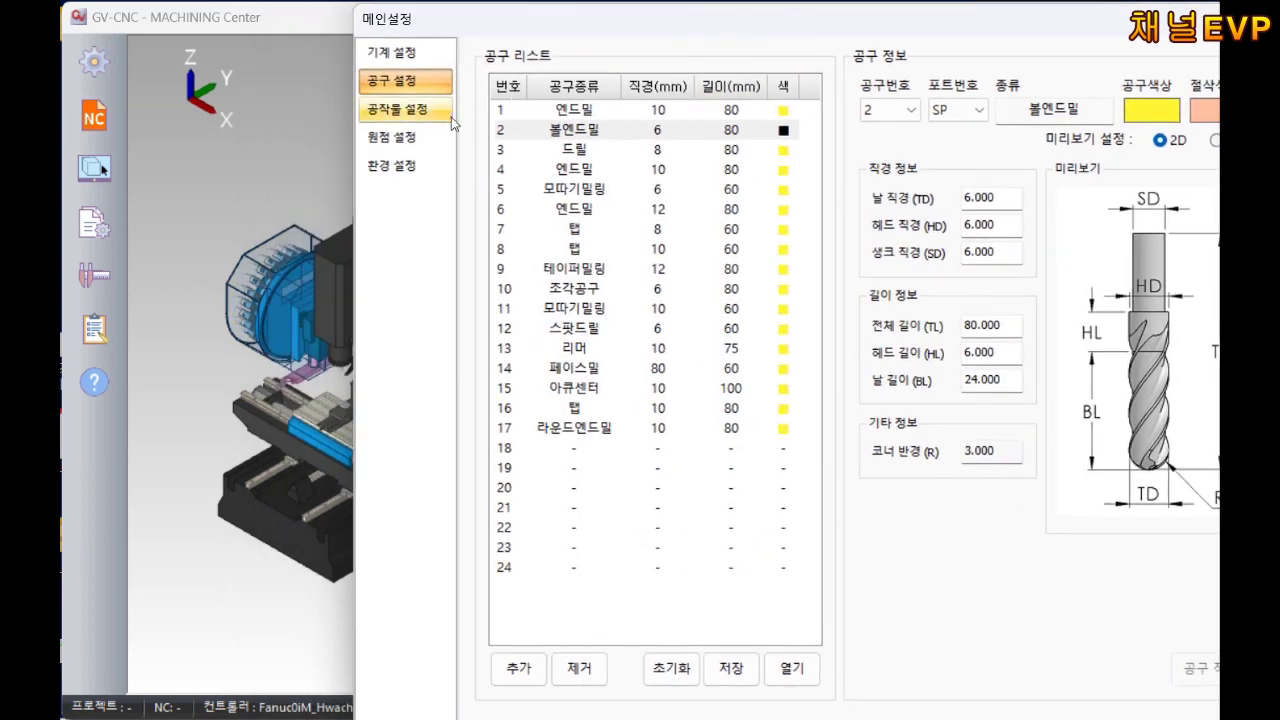
click(767, 436)
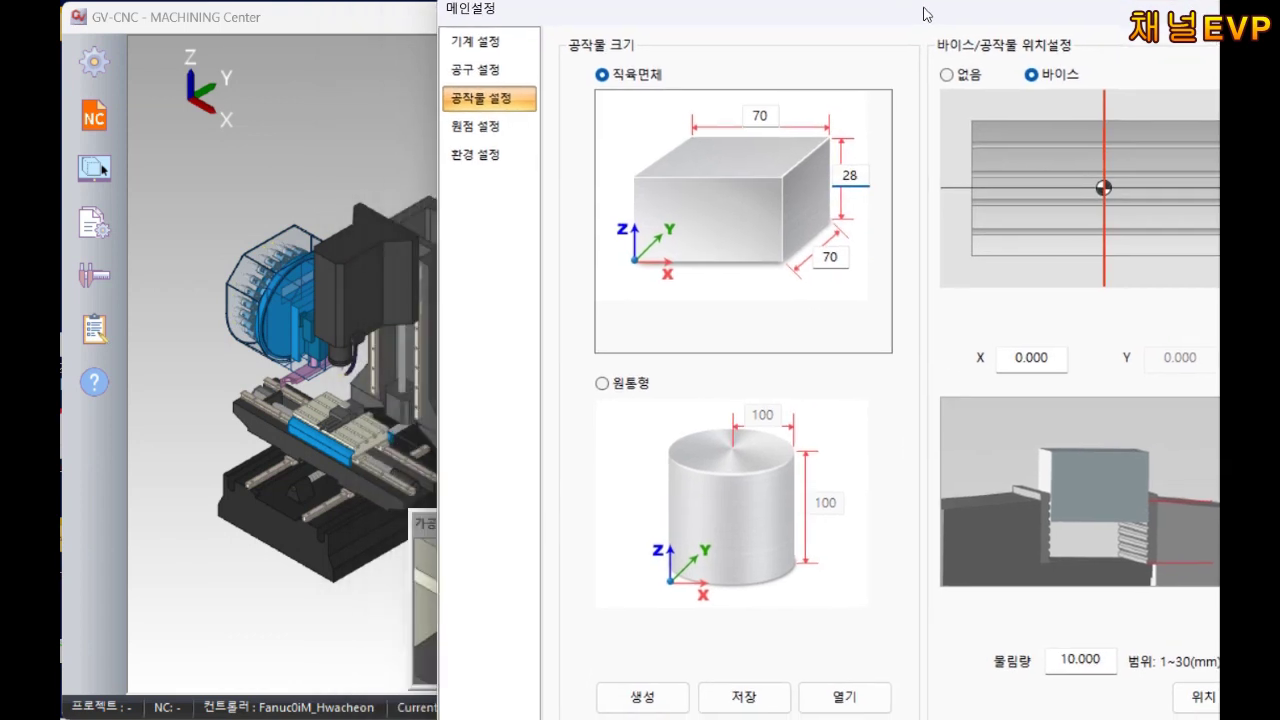
Step: Generate the 70×70×28 block and place its origin at the block's top corner
click(645, 701)
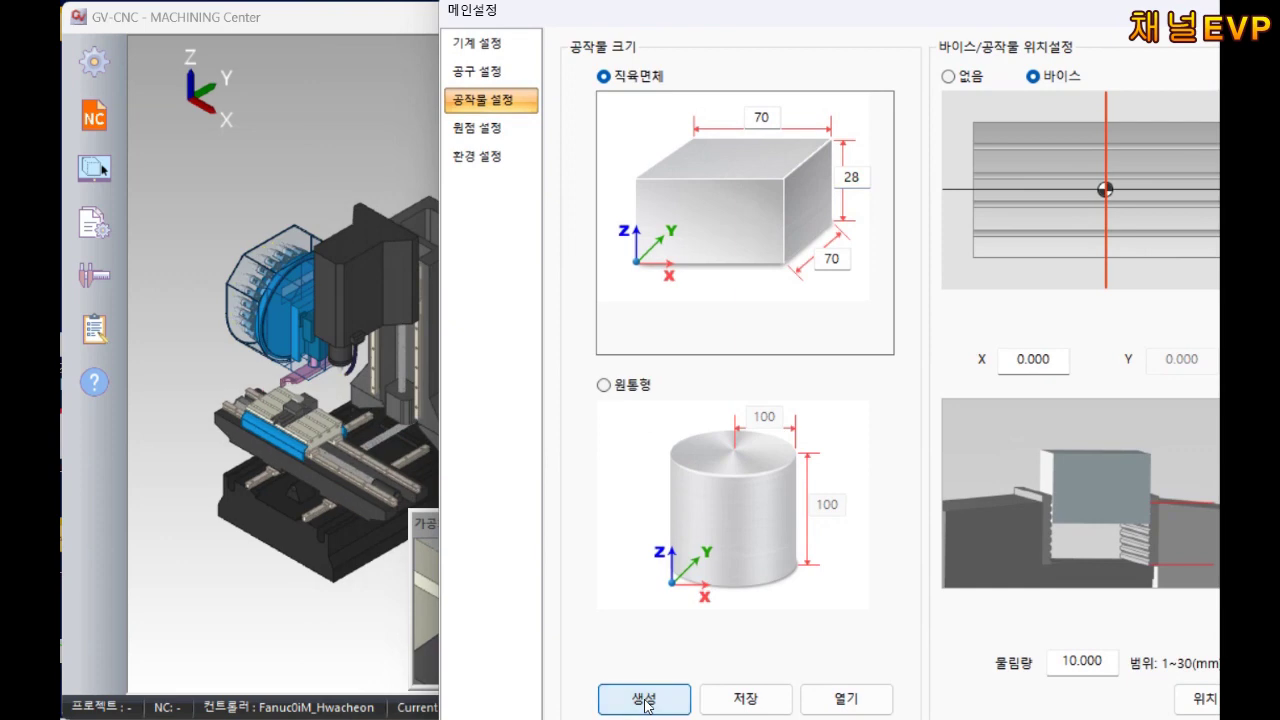
click(472, 128)
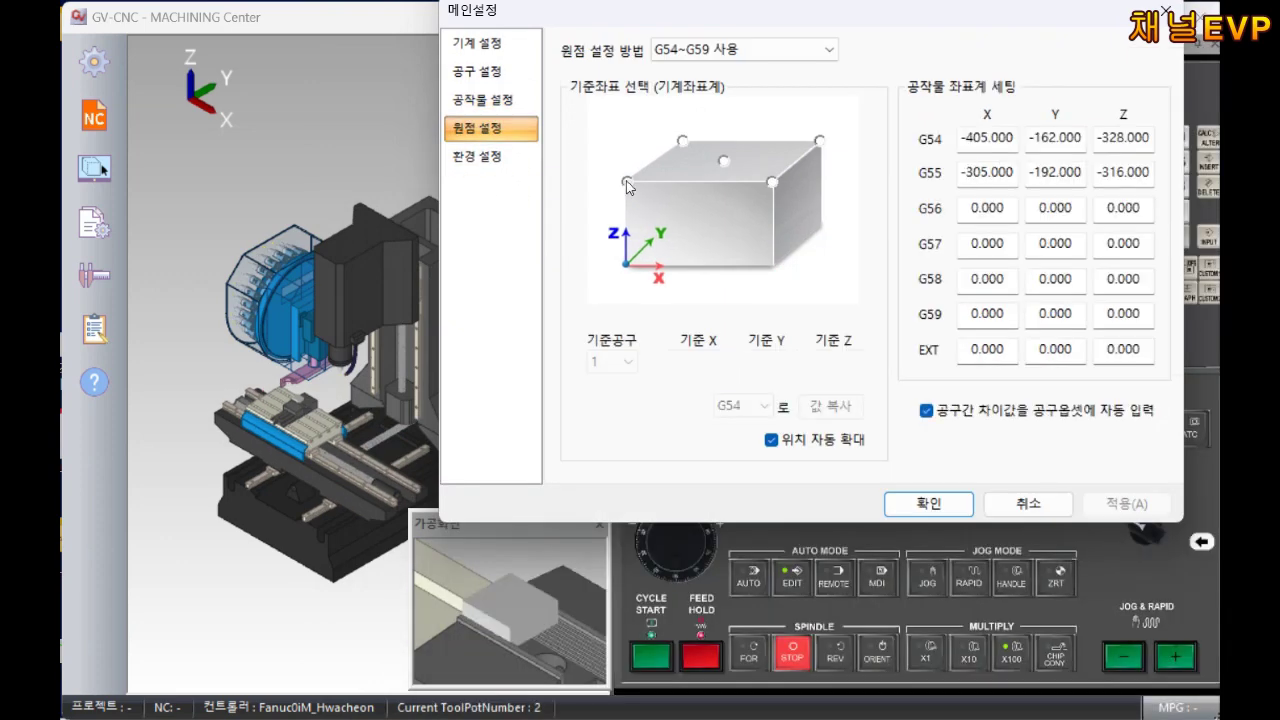
click(627, 182)
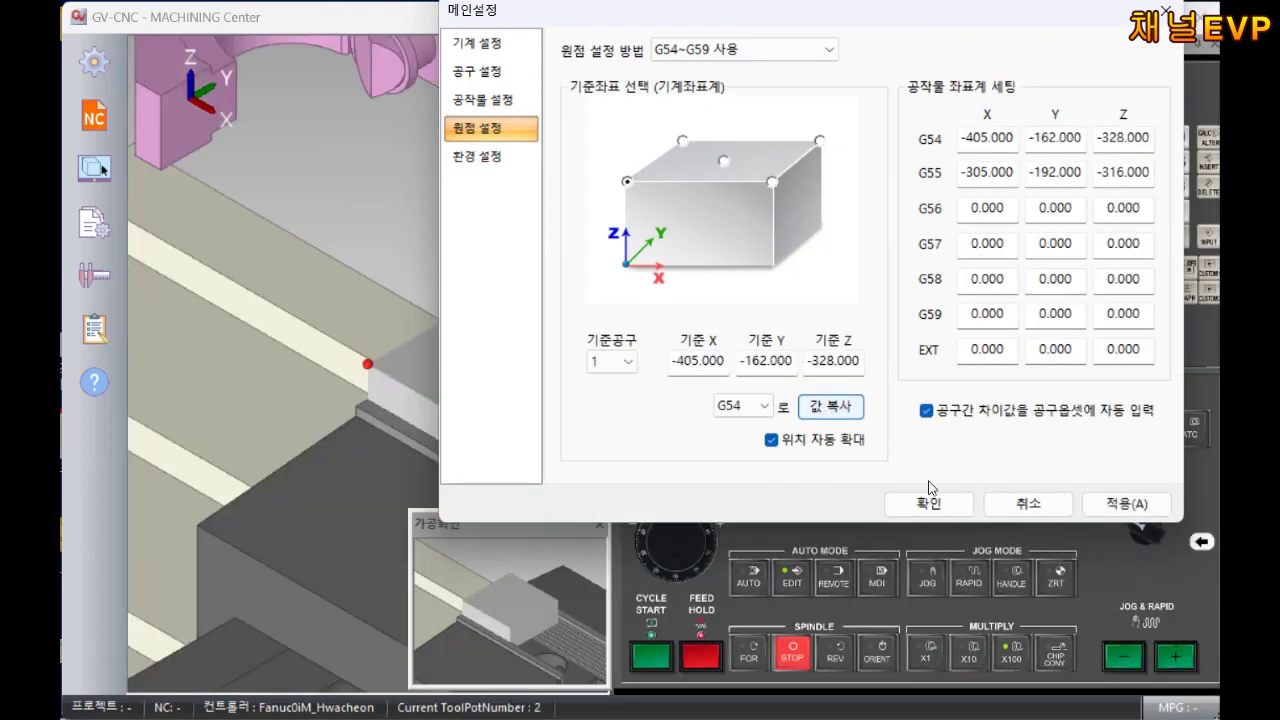
key(Return)
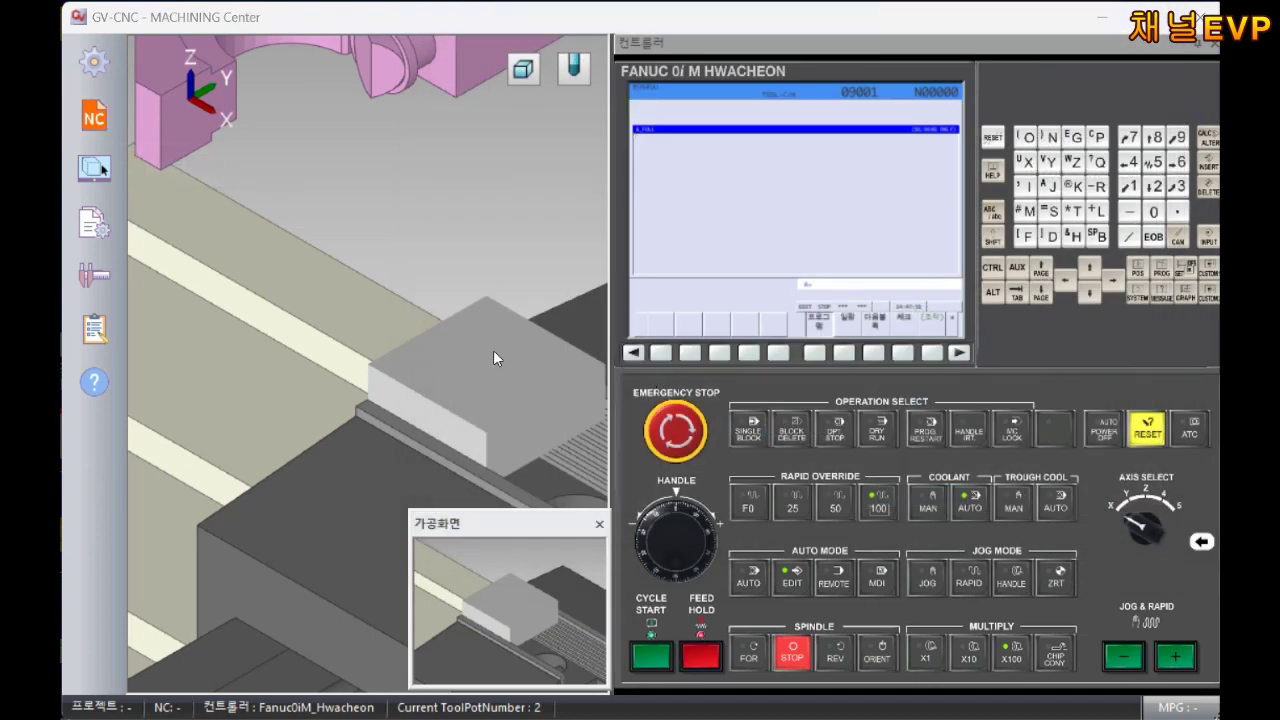
Step: Load the NX12 컴용가A-10 NC program, listing files of all types
click(94, 168)
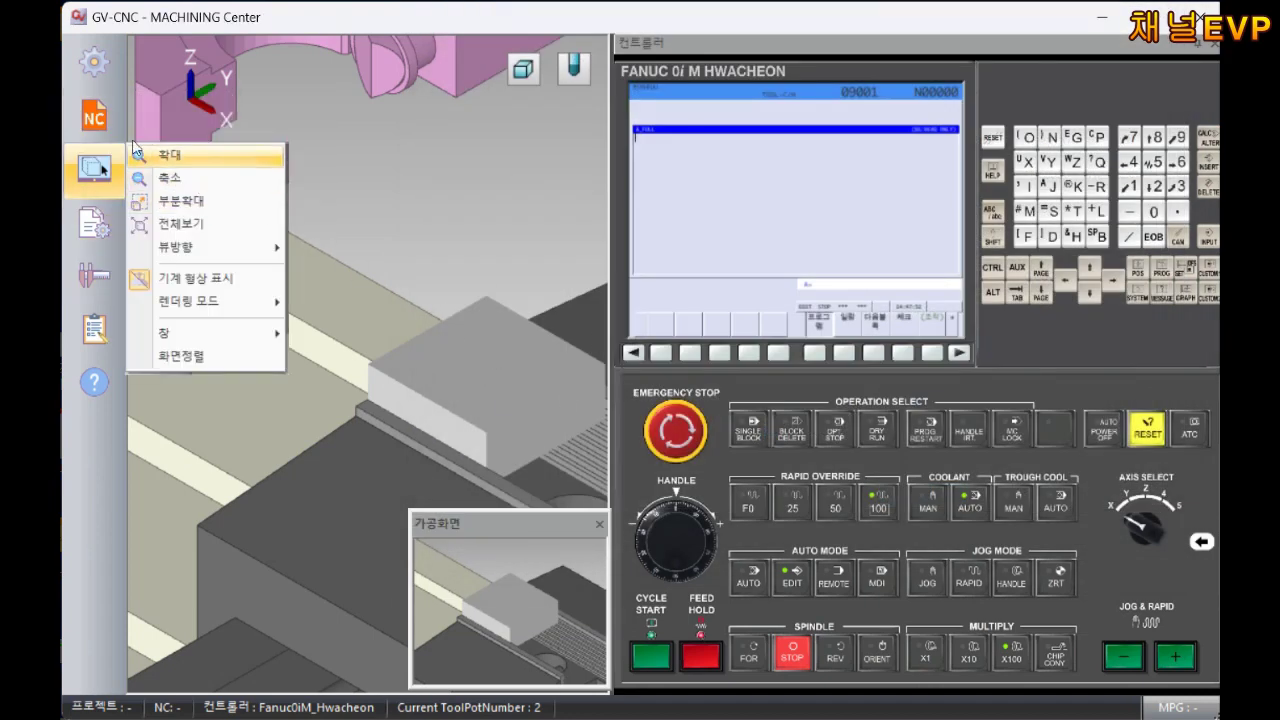
click(110, 120)
click(181, 127)
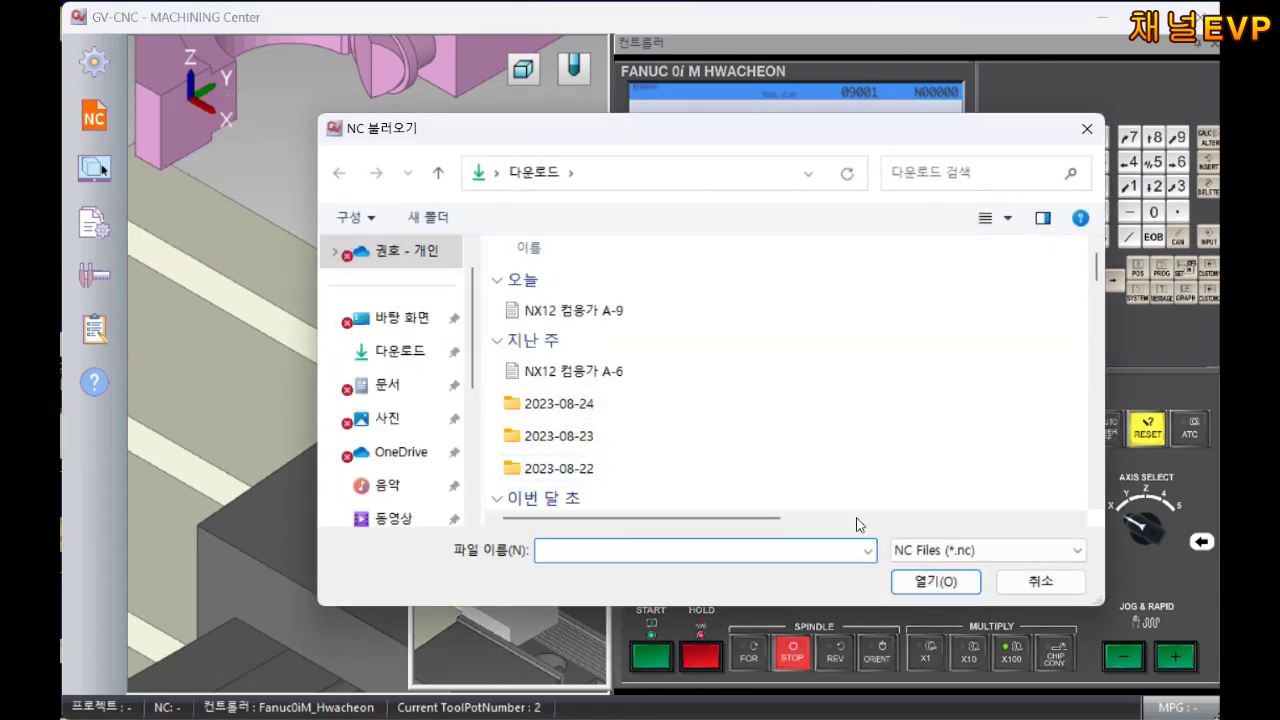
click(985, 550)
click(918, 650)
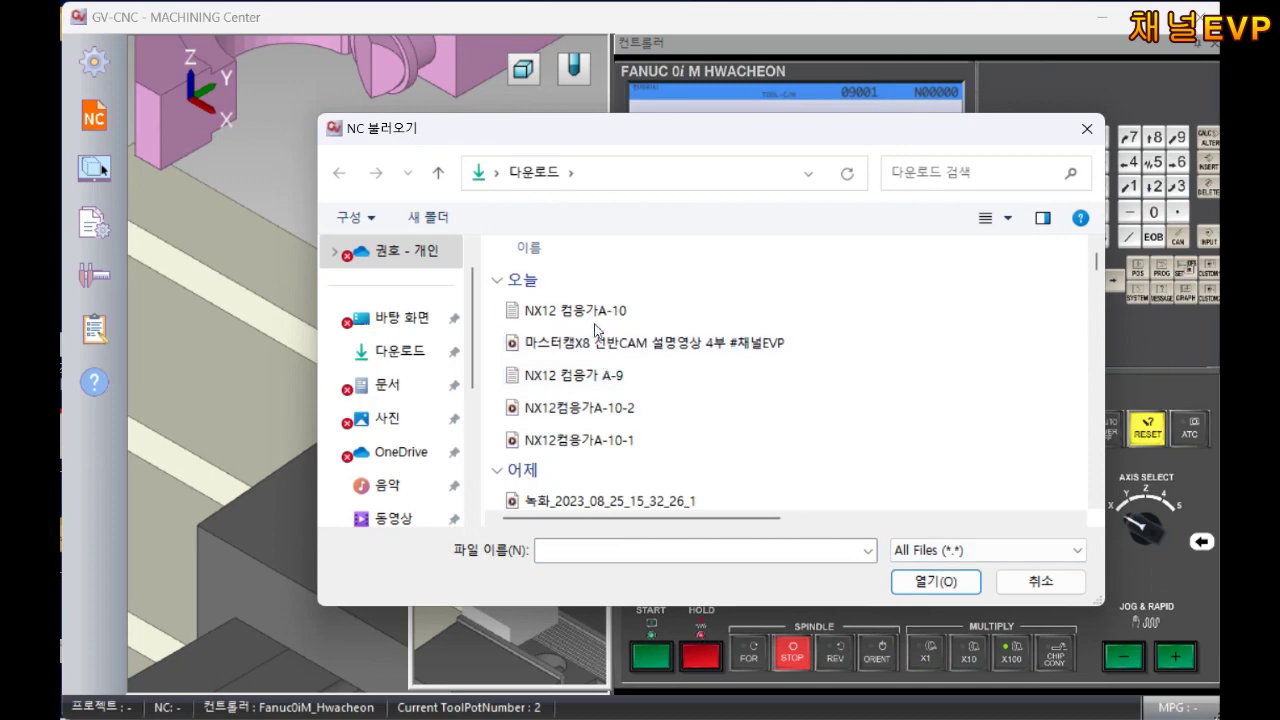
double_click(591, 311)
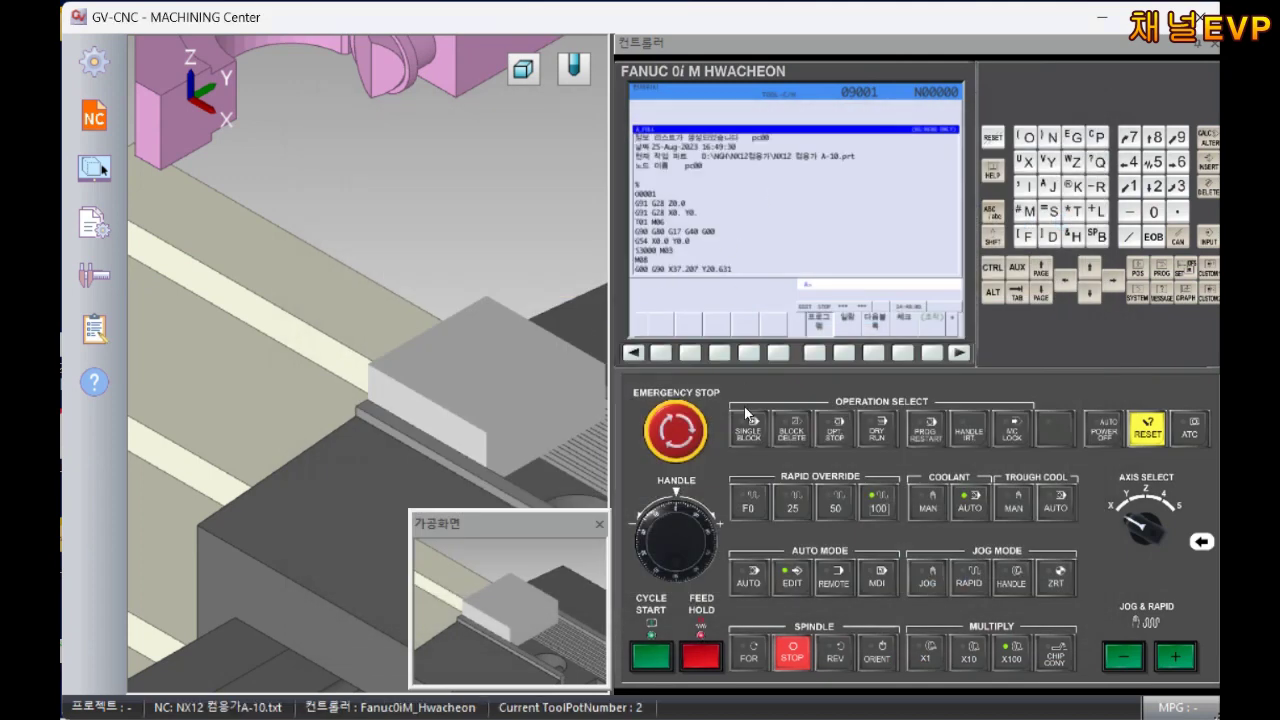
Step: Show the axis positions beside the program on the FANUC controller screen
click(742, 179)
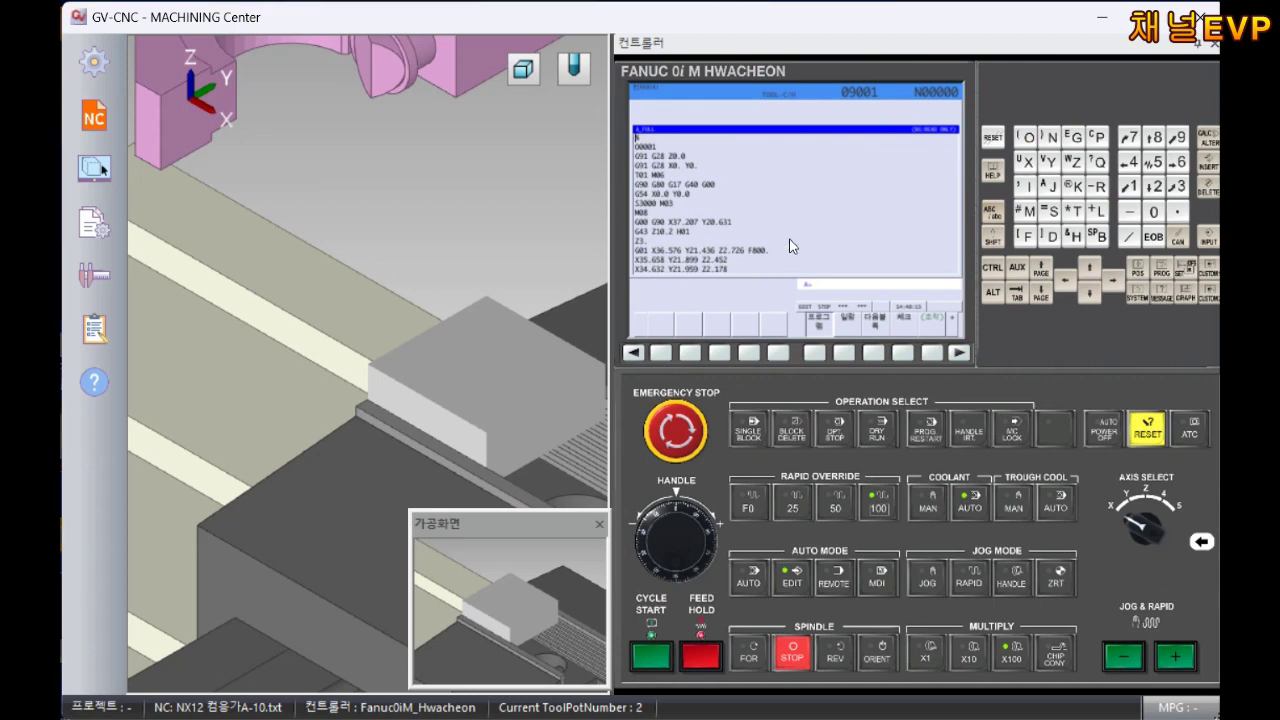
click(903, 352)
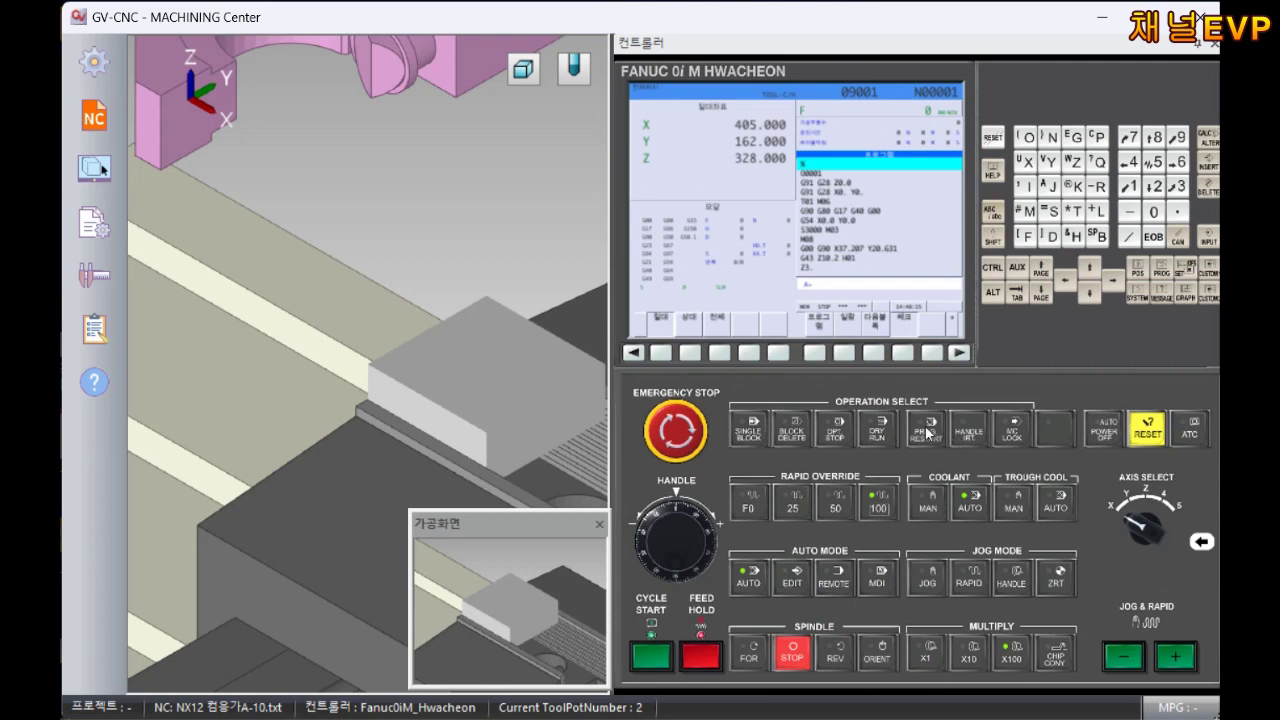
scroll(480, 381, down, 3)
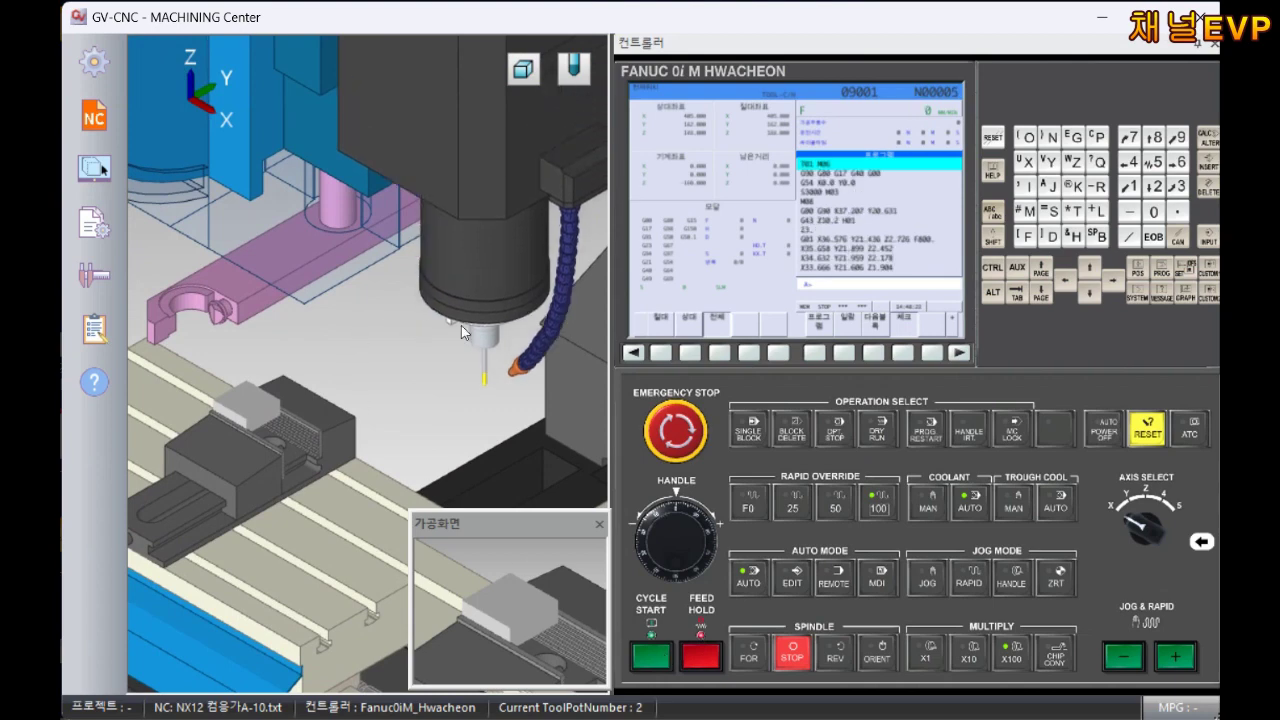
Step: Zoom and pan the 3D view onto tool 1 cutting the first pocket
scroll(338, 356, up, 2)
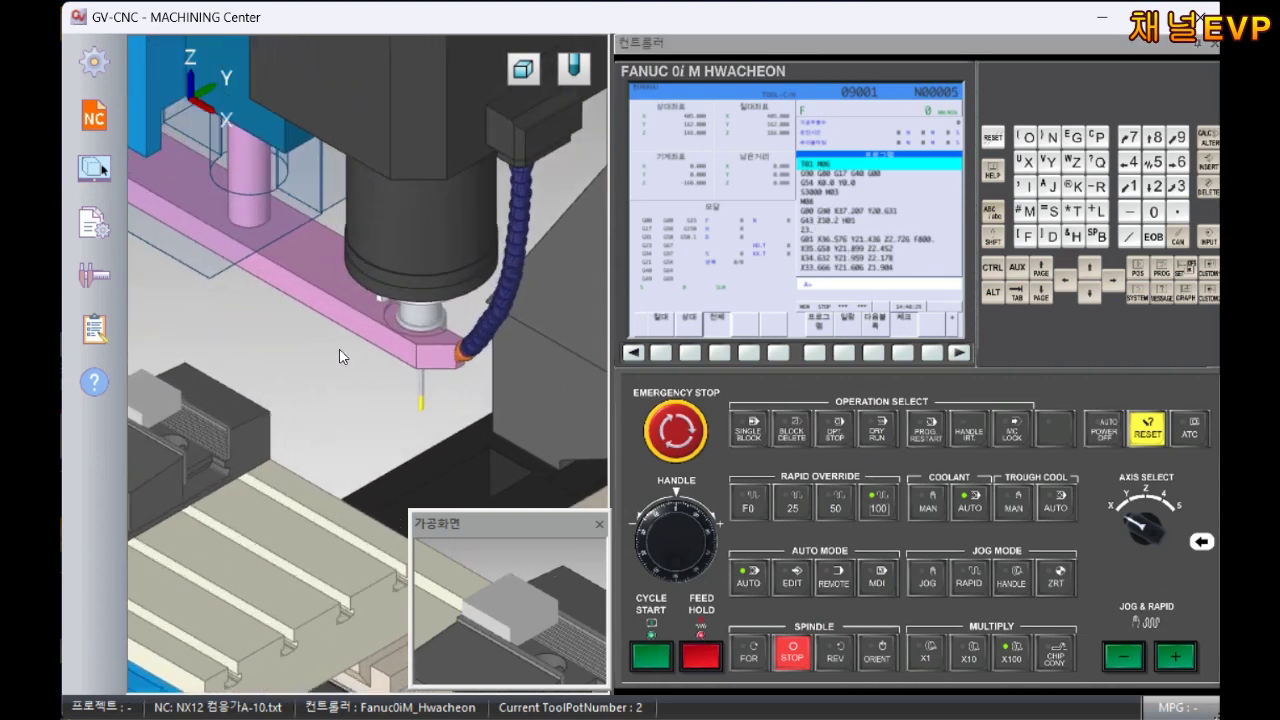
scroll(330, 340, up, 2)
mouse_move(318, 318)
middle_down()
mouse_move(463, 377)
mouse_move(568, 274)
mouse_move(364, 287)
mouse_move(360, 257)
middle_up()
scroll(388, 302, up, 2)
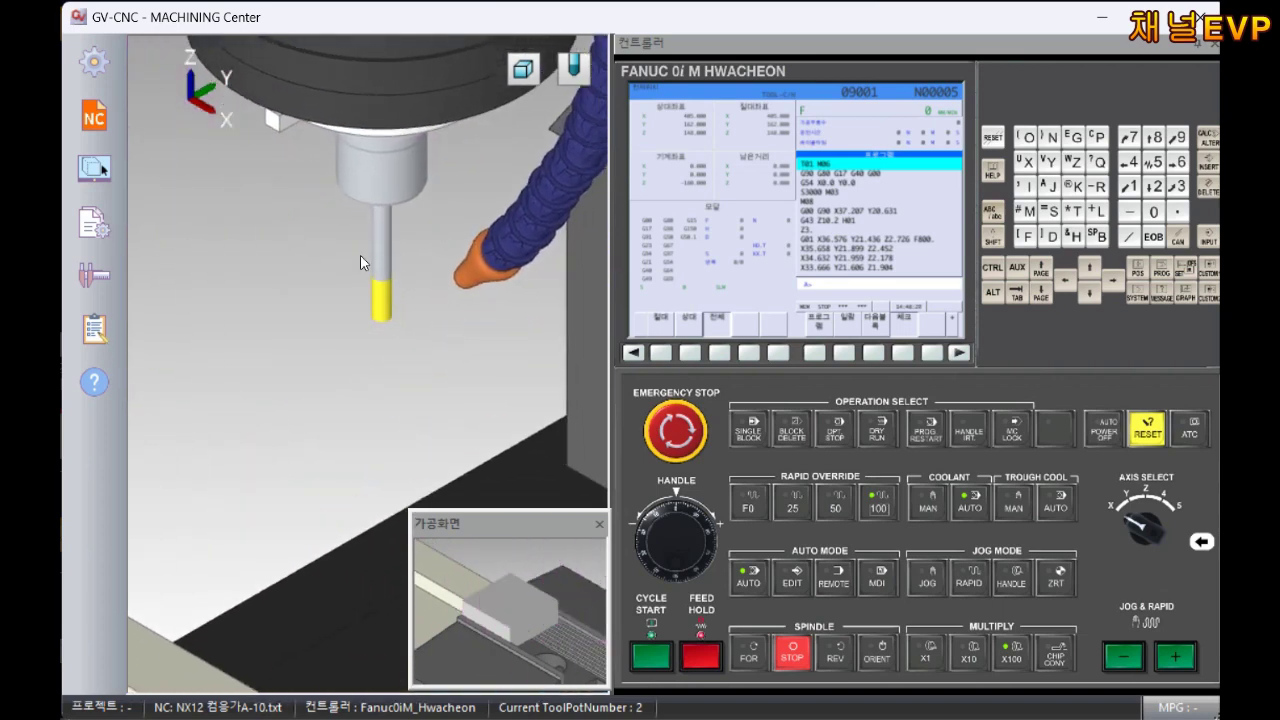
scroll(418, 372, up, 2)
scroll(400, 385, up, 2)
scroll(354, 393, up, 2)
scroll(406, 218, up, 2)
middle_drag(420, 293, 471, 343)
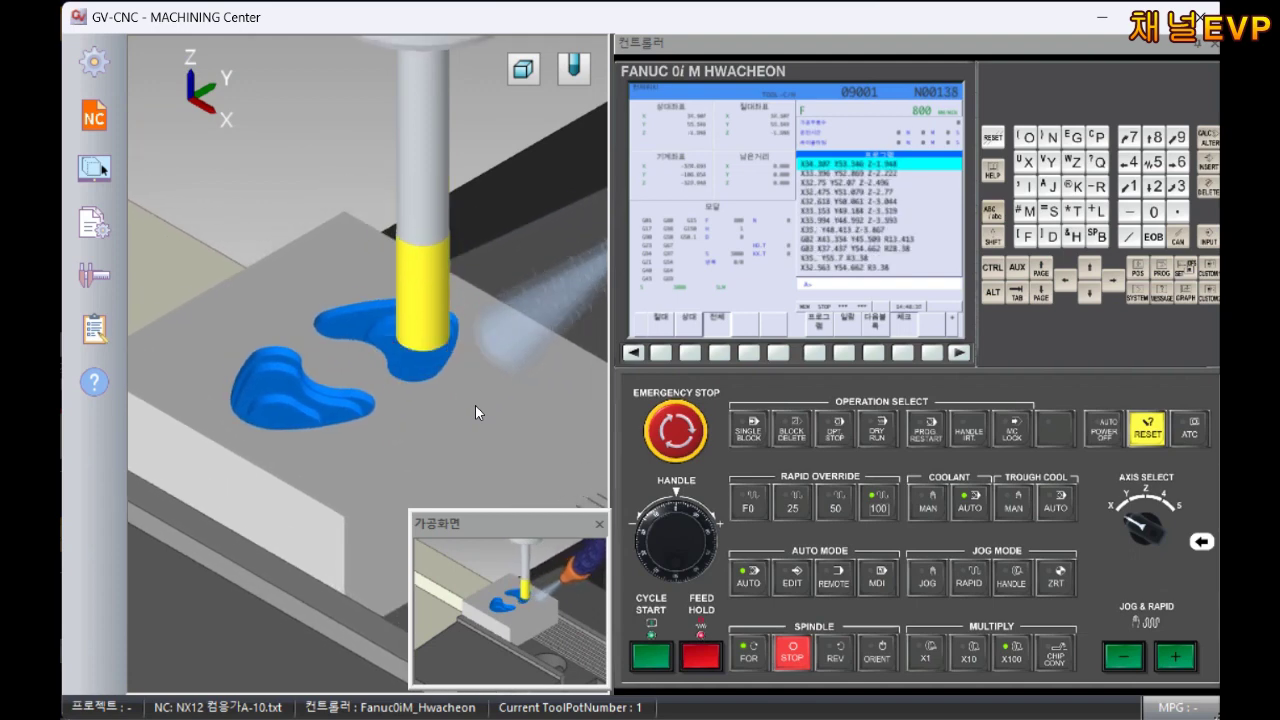
Step: Zoom in and out to check both blue roughed pockets while T2 is called
scroll(393, 359, down, 3)
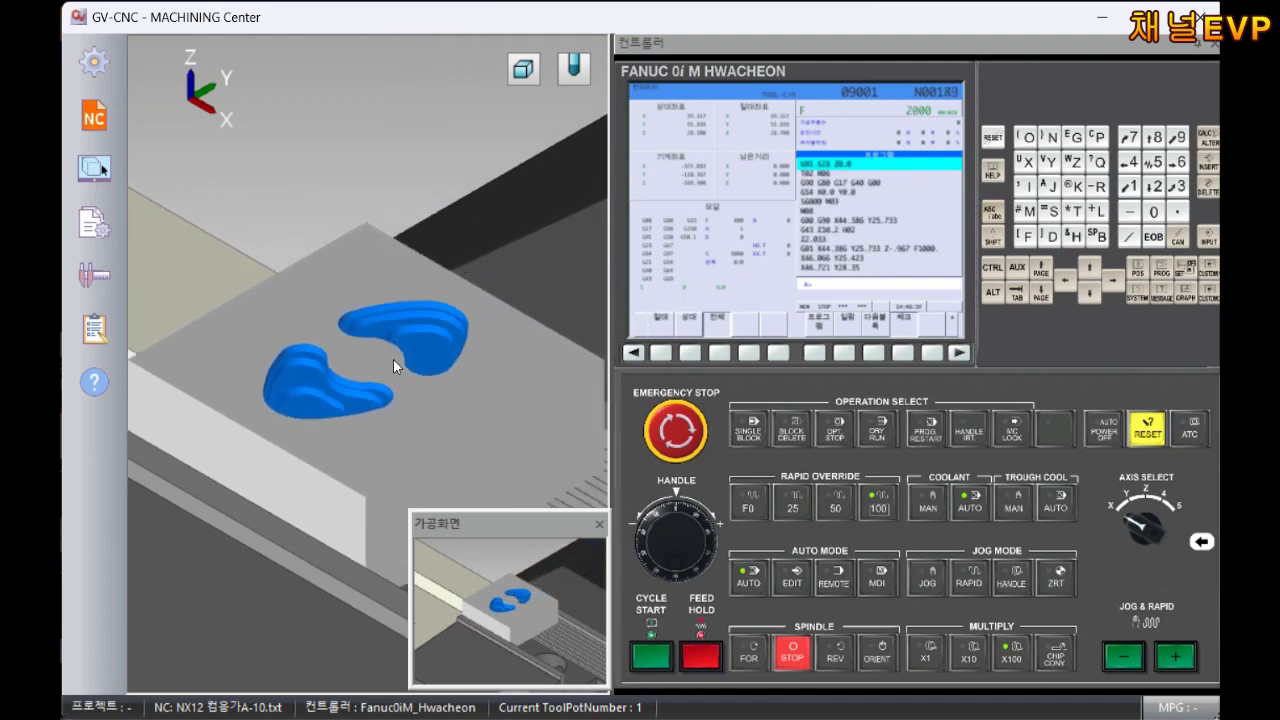
scroll(394, 376, down, 3)
scroll(330, 300, down, 3)
scroll(276, 241, up, 3)
scroll(330, 300, down, 2)
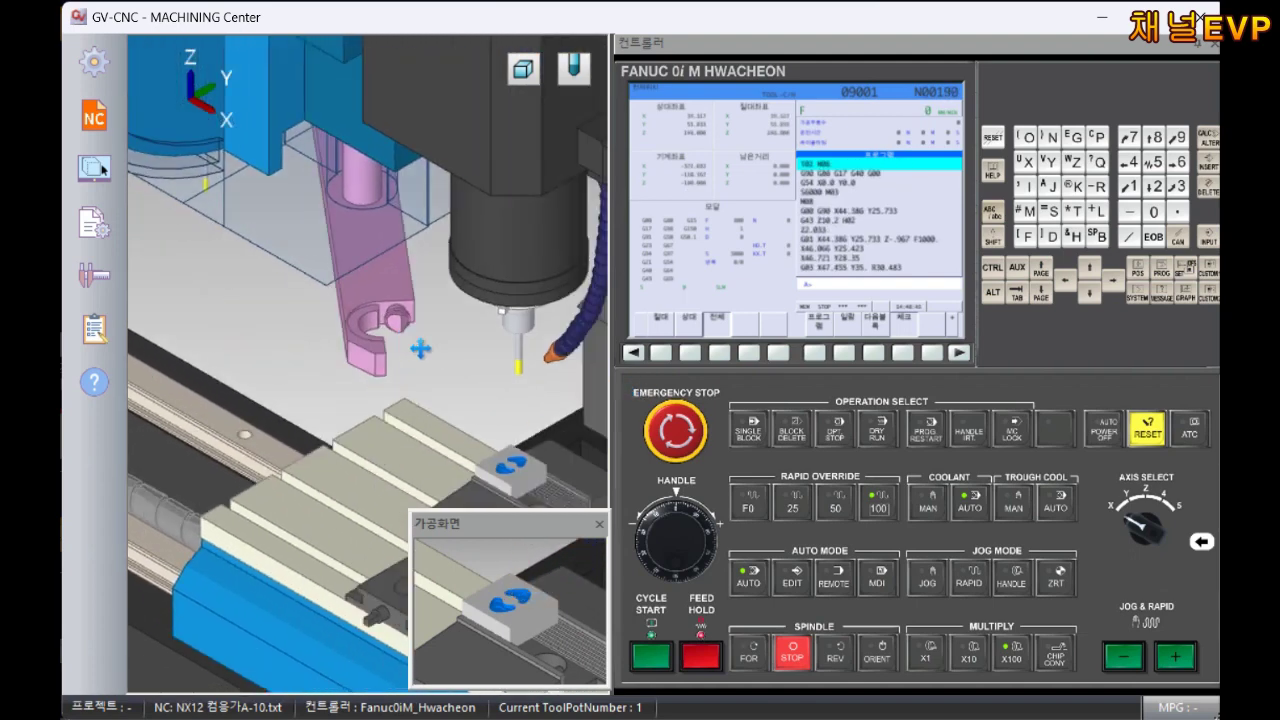
scroll(342, 318, up, 1)
scroll(360, 290, up, 2)
scroll(394, 250, up, 2)
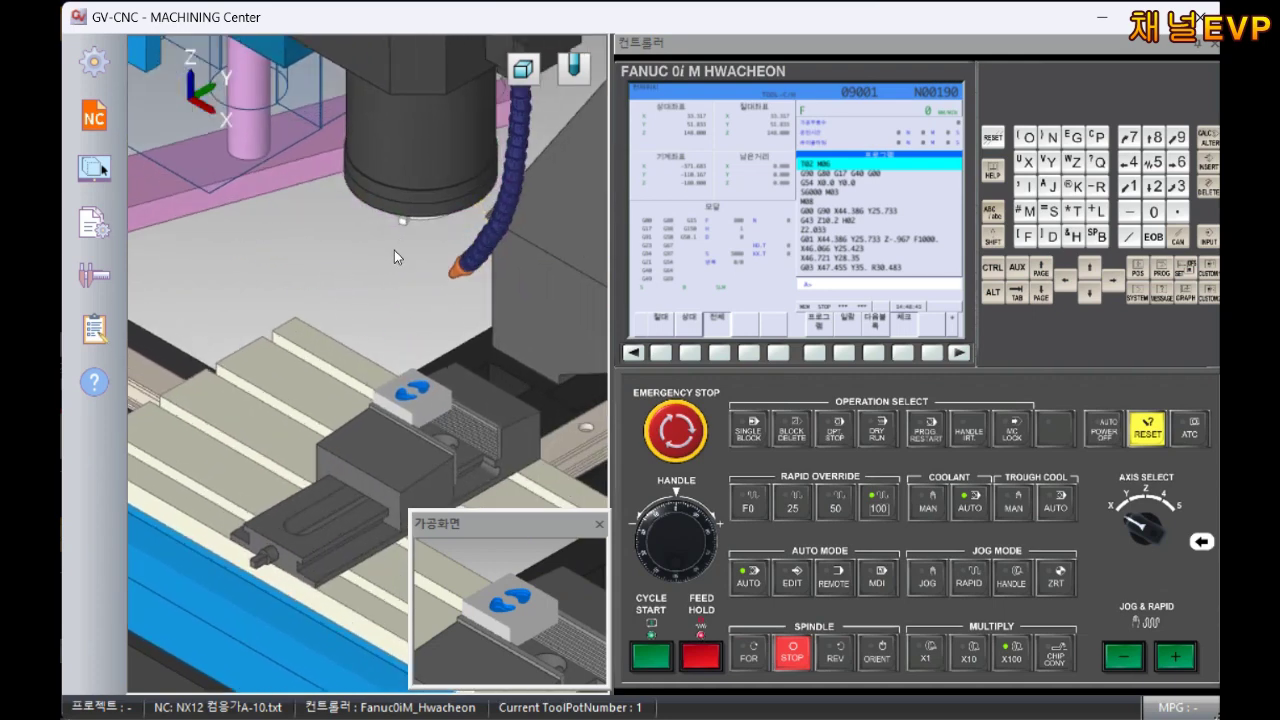
scroll(410, 275, up, 1)
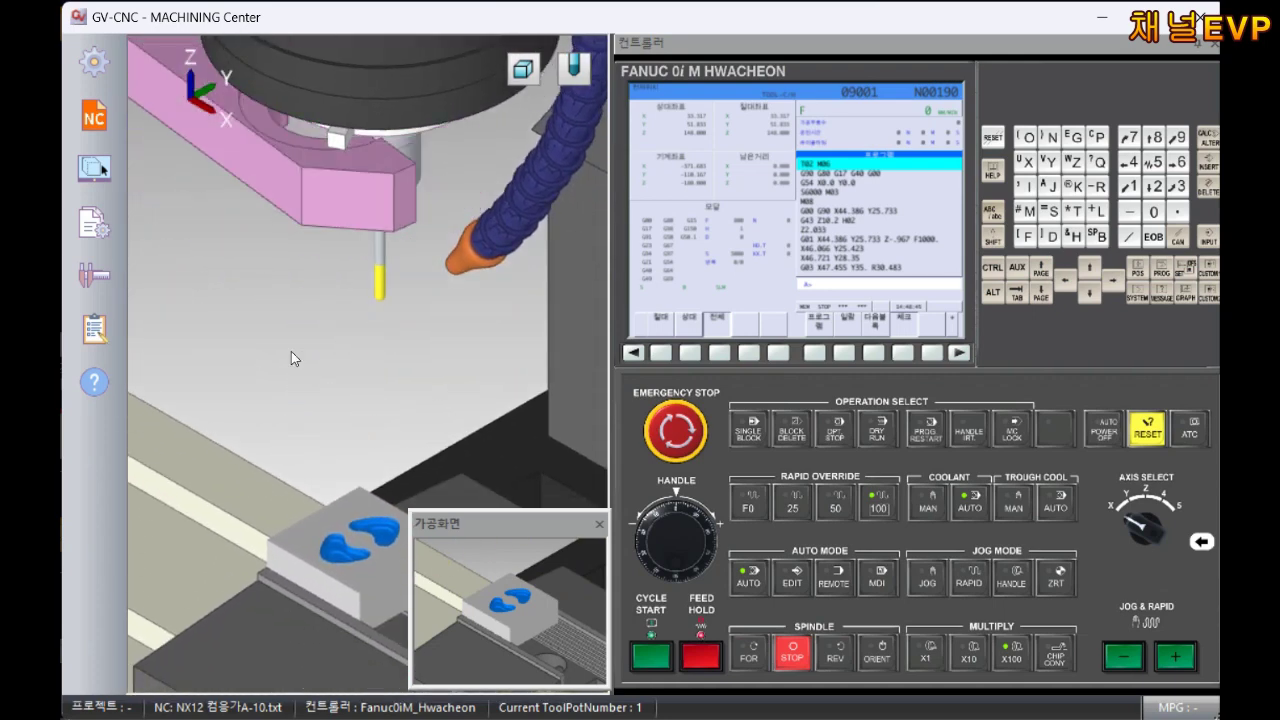
scroll(390, 330, up, 2)
scroll(350, 373, up, 1)
scroll(355, 375, up, 2)
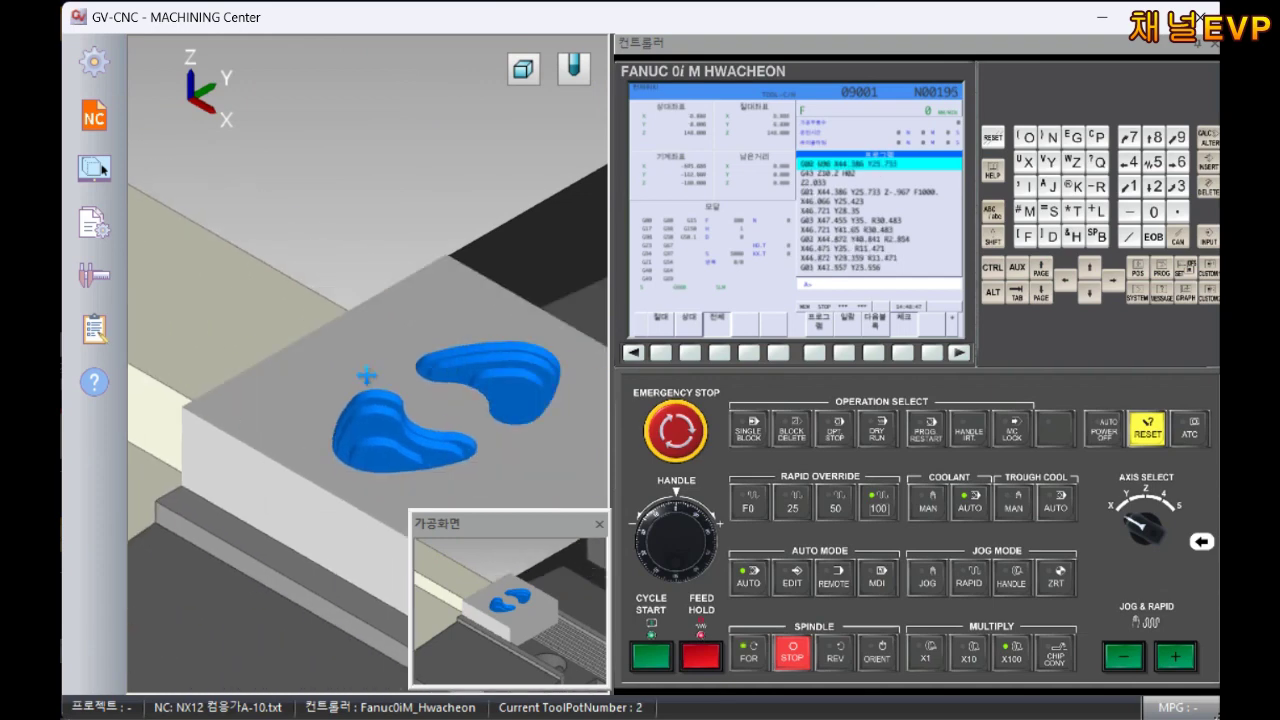
Step: Zoom in on tool 2's peach finishing toolpath around the torus groove
scroll(313, 244, up, 2)
scroll(313, 249, up, 1)
scroll(311, 262, up, 1)
scroll(398, 343, up, 1)
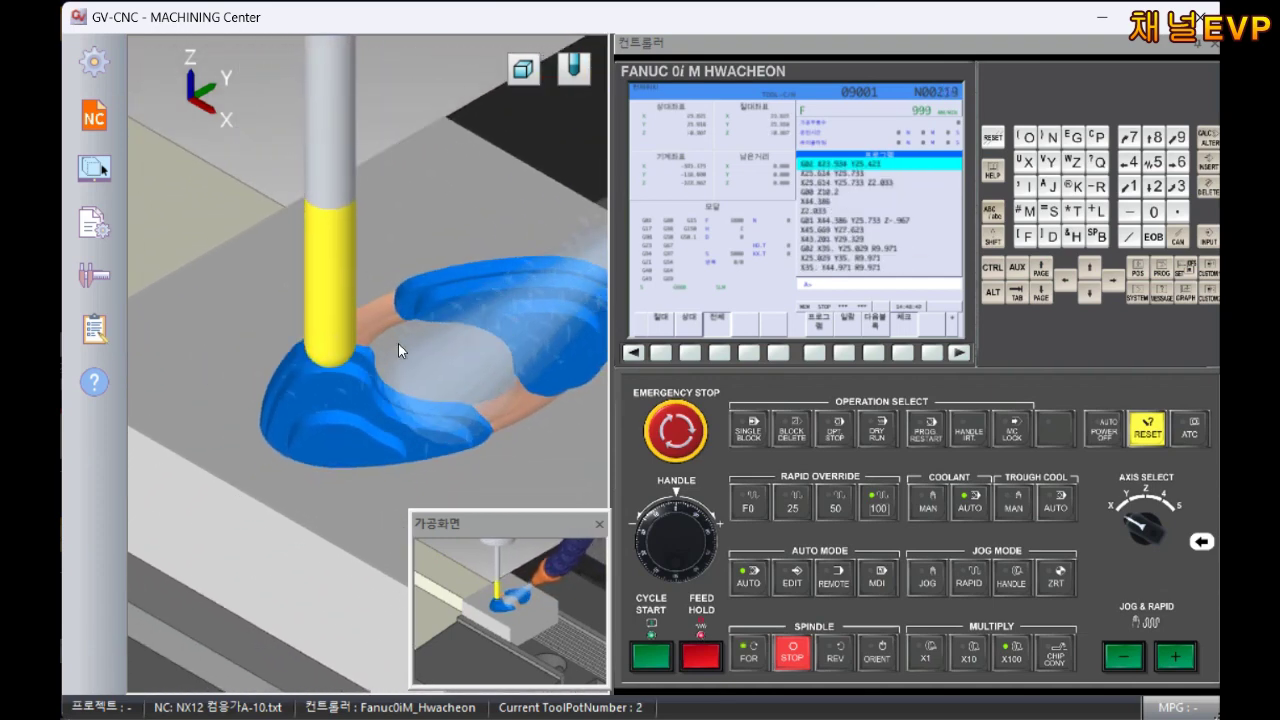
scroll(398, 343, up, 1)
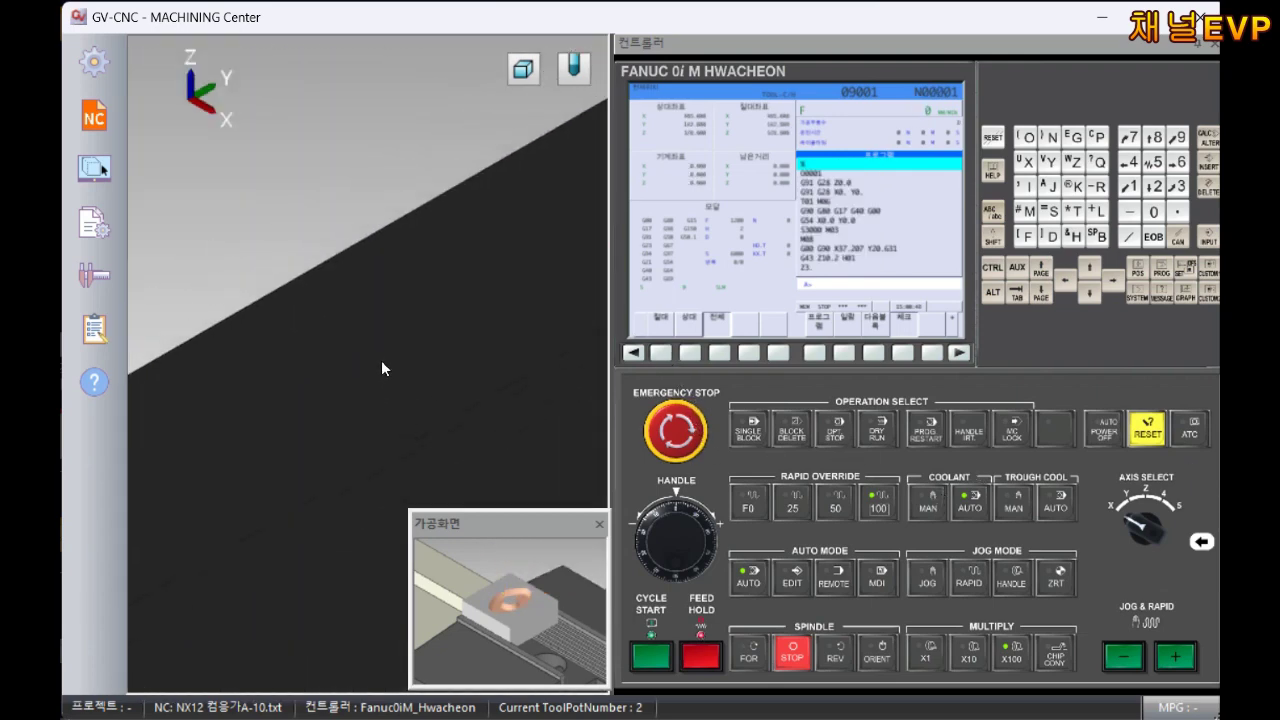
Step: Orbit and zoom around the block to inspect the peach torus pocket
scroll(380, 368, down, 5)
mouse_move(466, 351)
middle_down()
mouse_move(399, 308)
mouse_move(417, 403)
middle_up()
scroll(417, 403, up, 2)
scroll(428, 414, up, 2)
scroll(337, 307, up, 3)
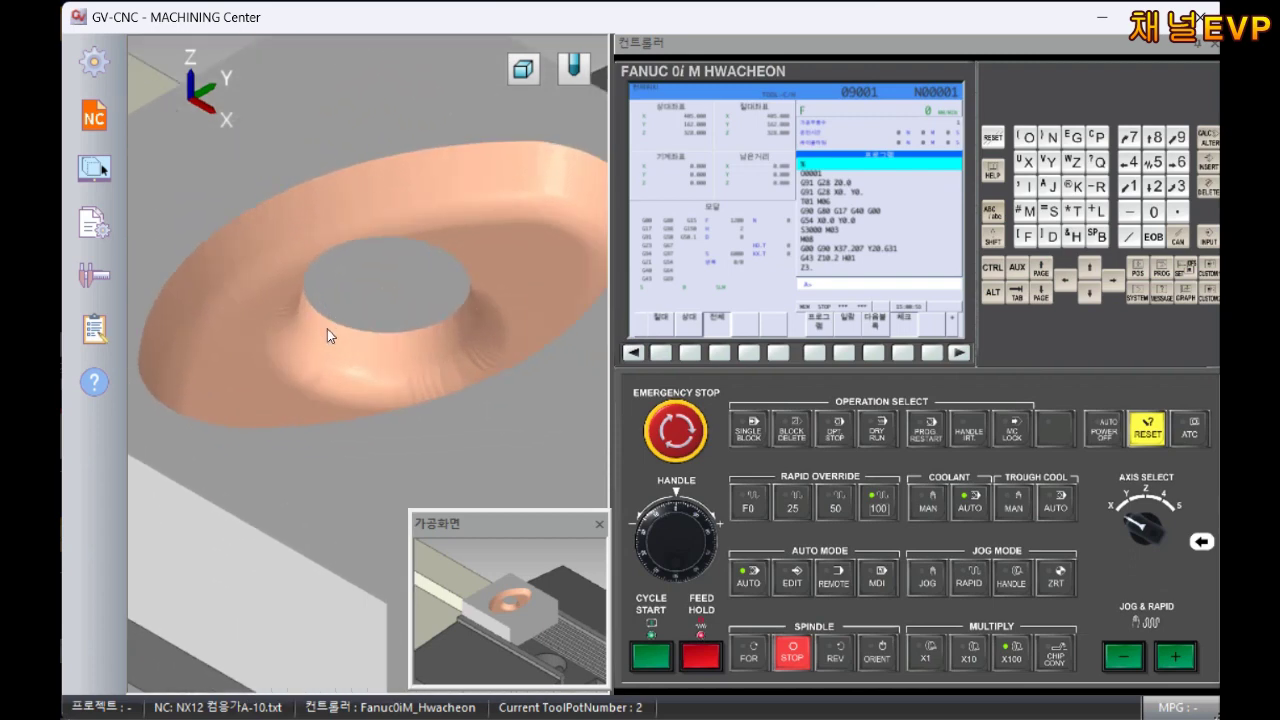
middle_drag(337, 307, 329, 304)
right_click(330, 310)
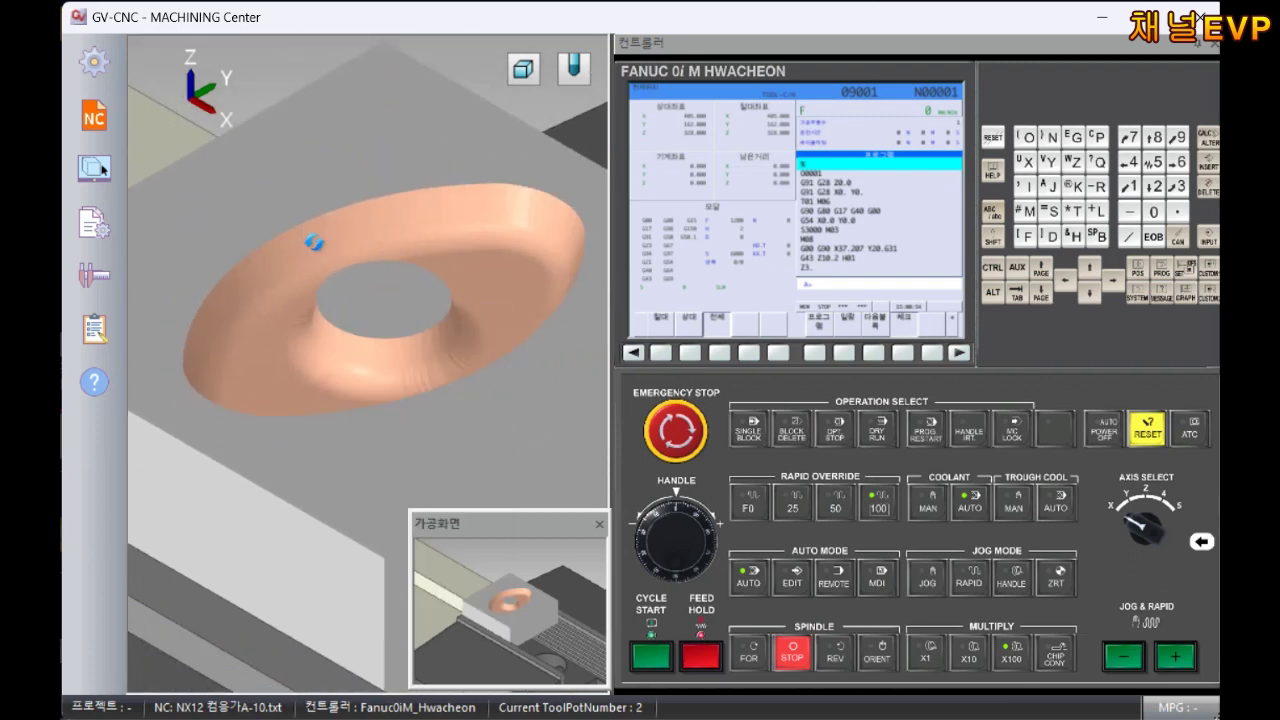
right_drag(293, 237, 310, 241)
right_drag(362, 295, 348, 277)
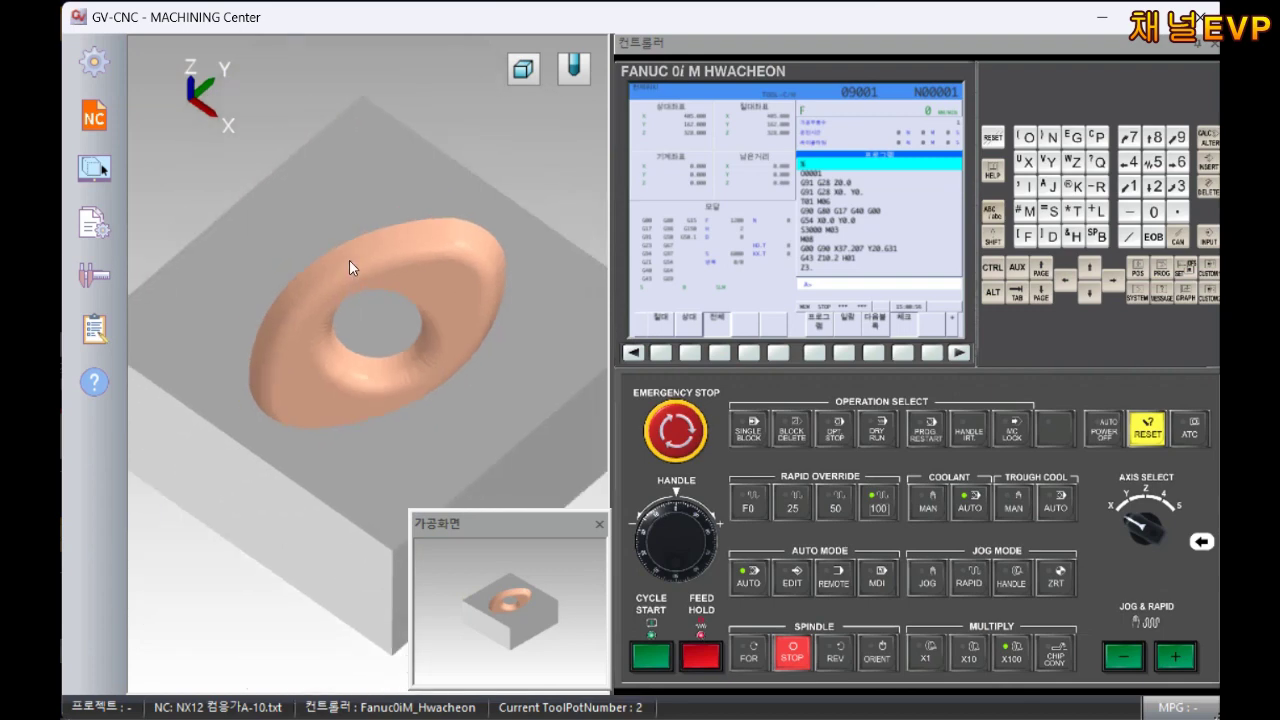
scroll(350, 260, up, 3)
scroll(350, 257, up, 3)
mouse_move(371, 284)
right_down()
mouse_move(400, 320)
mouse_move(306, 283)
mouse_move(246, 391)
mouse_move(307, 316)
mouse_move(443, 209)
mouse_move(300, 414)
mouse_move(384, 493)
mouse_move(243, 320)
mouse_move(283, 229)
mouse_move(357, 271)
mouse_move(427, 256)
mouse_move(343, 227)
mouse_move(540, 264)
mouse_move(543, 389)
mouse_move(355, 388)
mouse_move(471, 334)
mouse_move(371, 317)
mouse_move(430, 200)
right_up()
Step: Switch to the ISO standard view and zoom in over the torus pocket
click(522, 70)
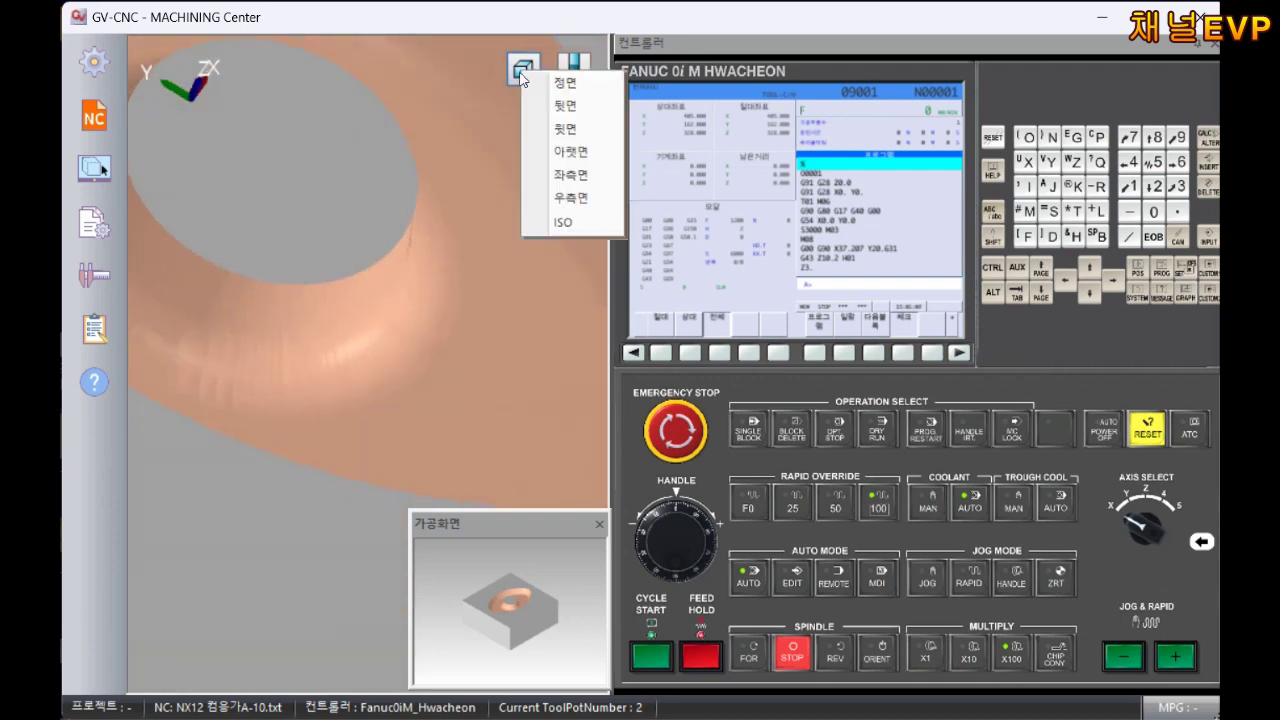
click(584, 229)
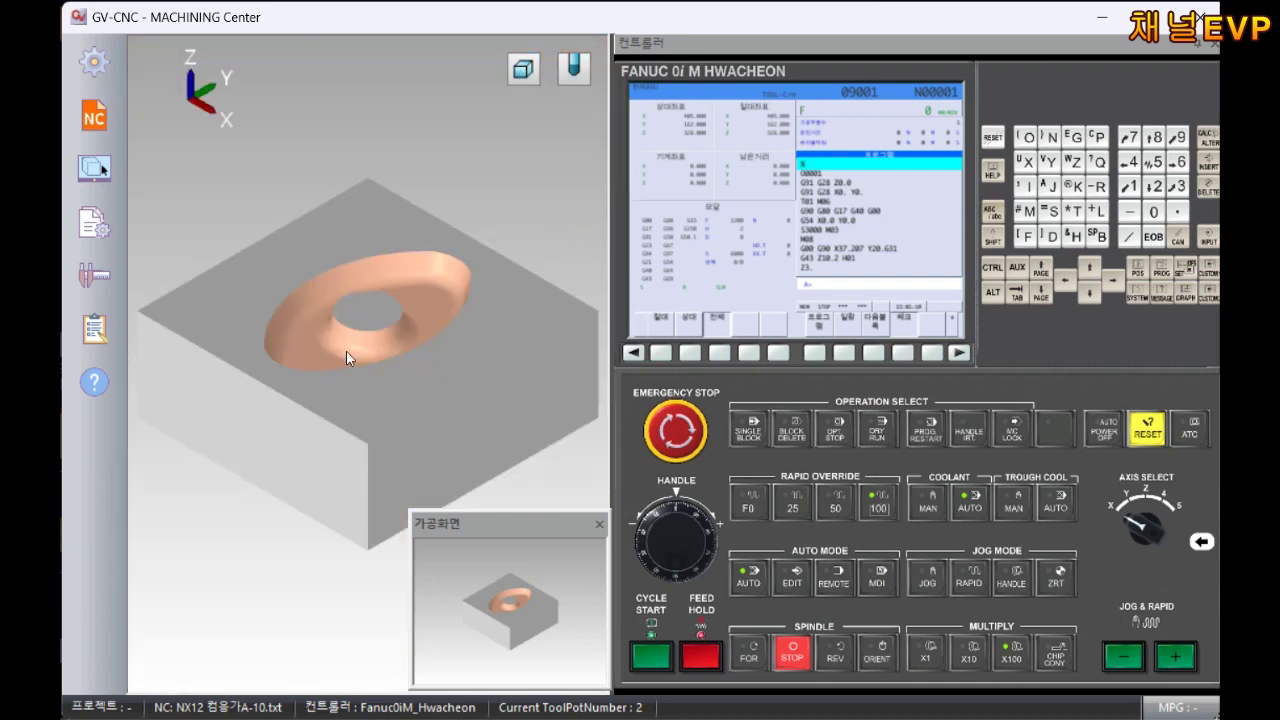
scroll(346, 351, up, 1)
scroll(368, 333, up, 2)
scroll(379, 348, up, 2)
scroll(391, 229, up, 1)
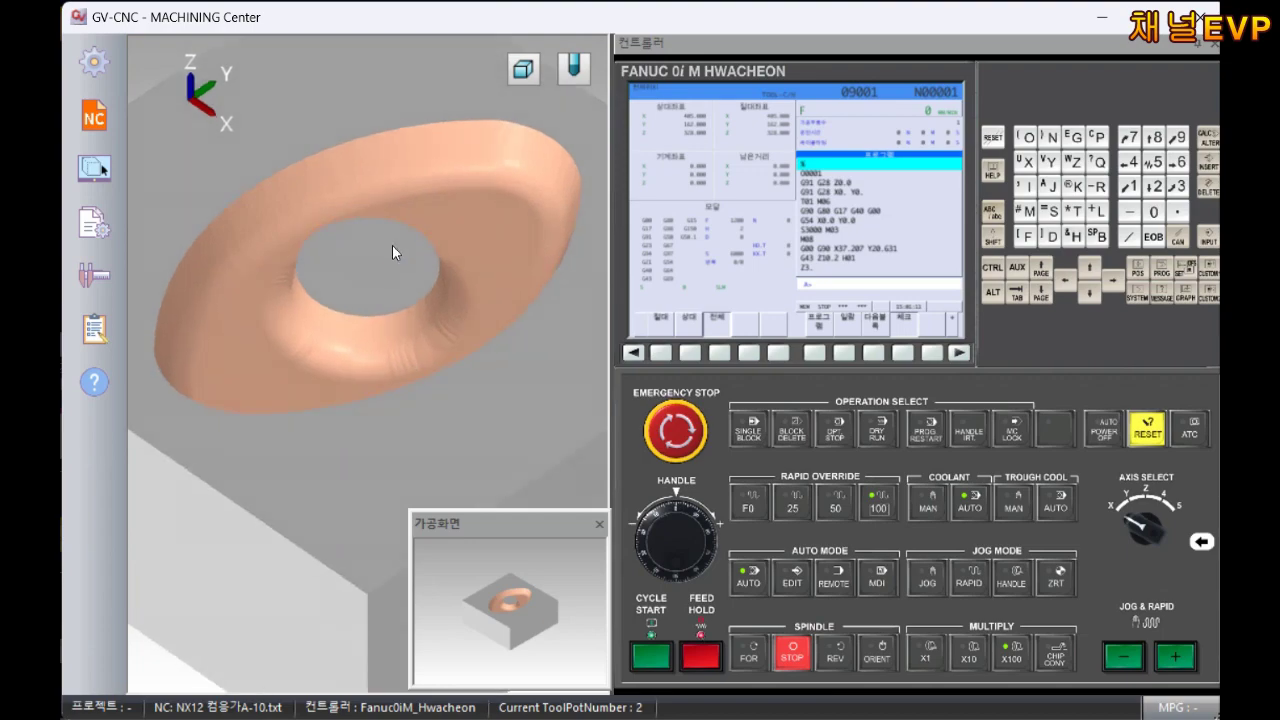
middle_drag(390, 254, 390, 305)
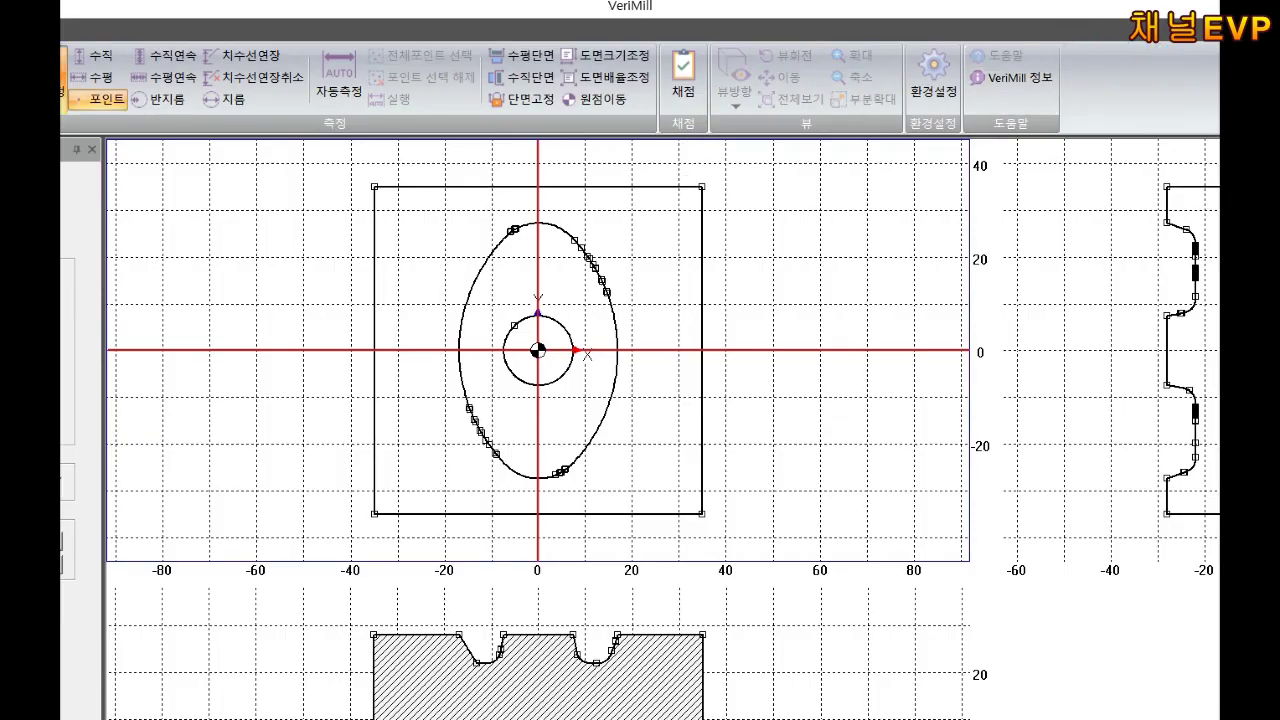
Step: Maximize VeriMill, collapse the bottom panel, and measure vertically in the XZ section
drag(966, 8, 966, 130)
double_click(808, 117)
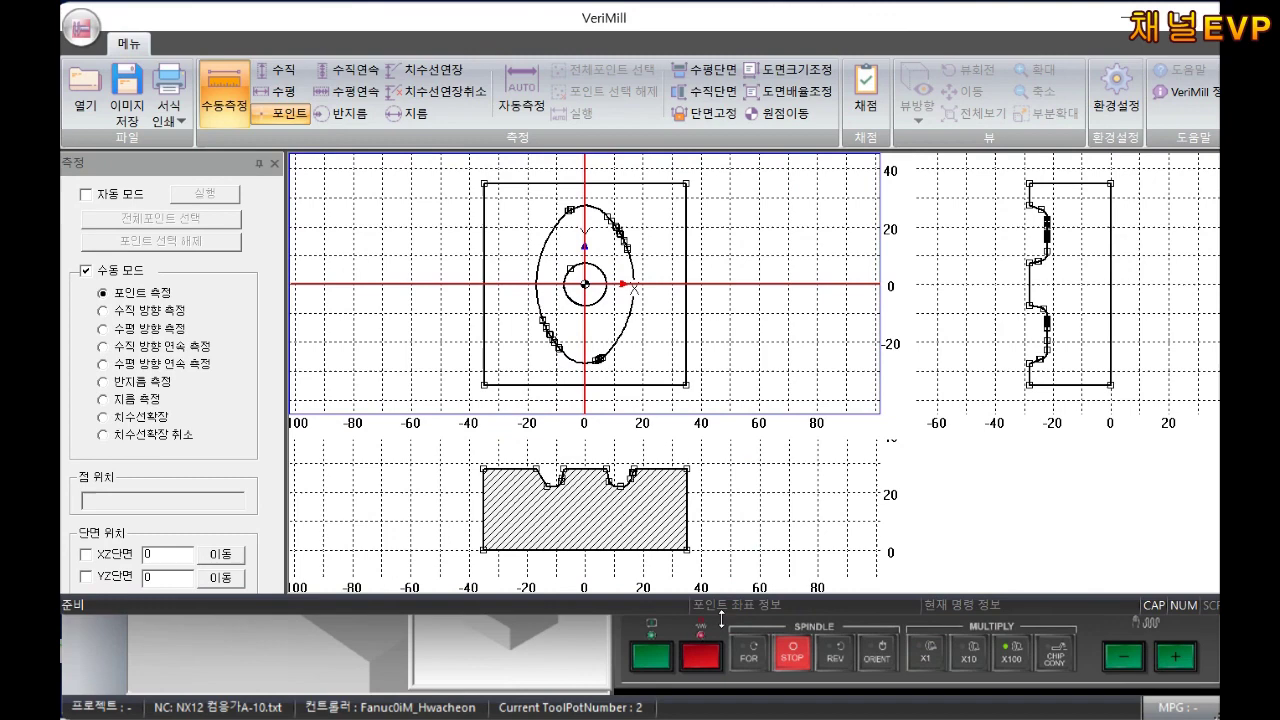
drag(721, 621, 721, 690)
click(663, 612)
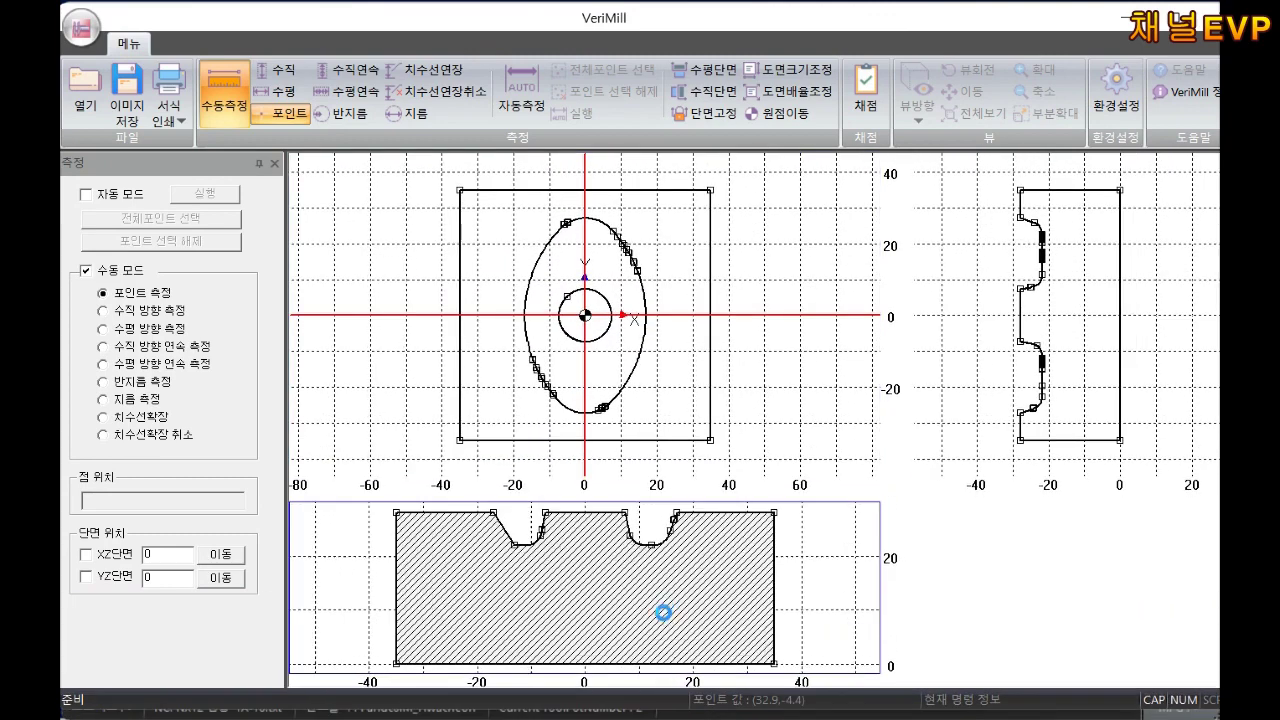
click(284, 74)
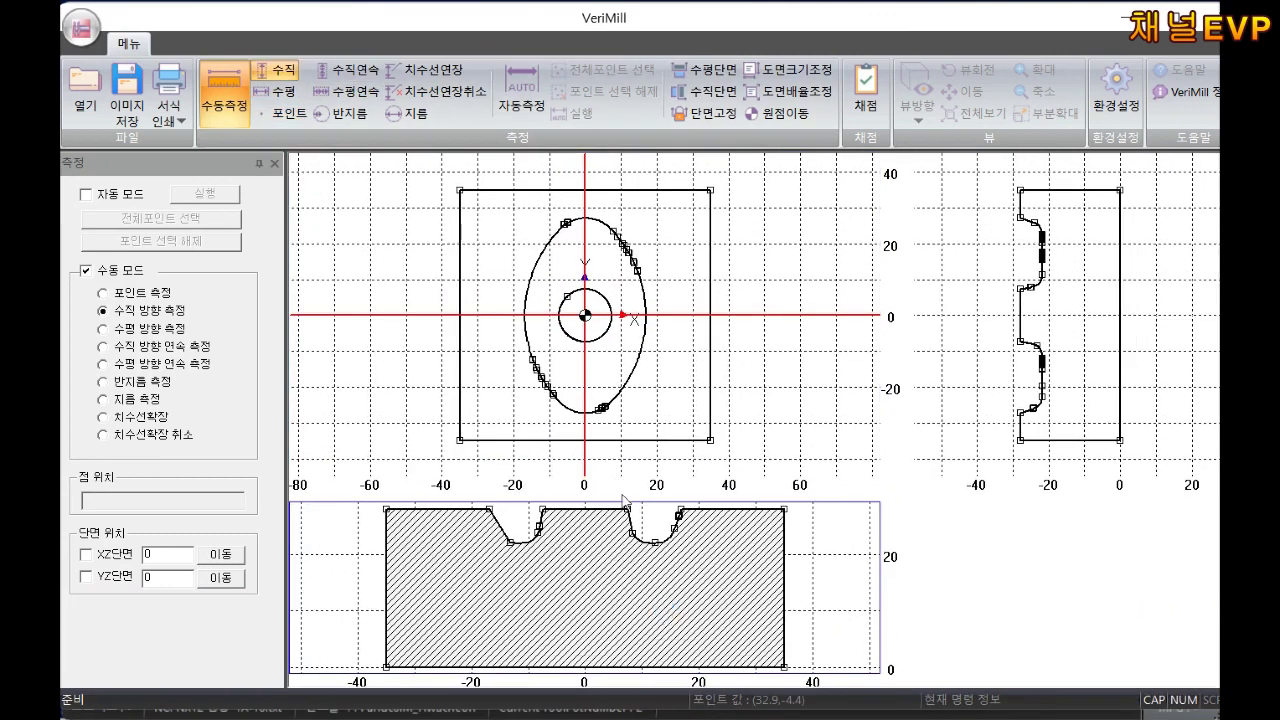